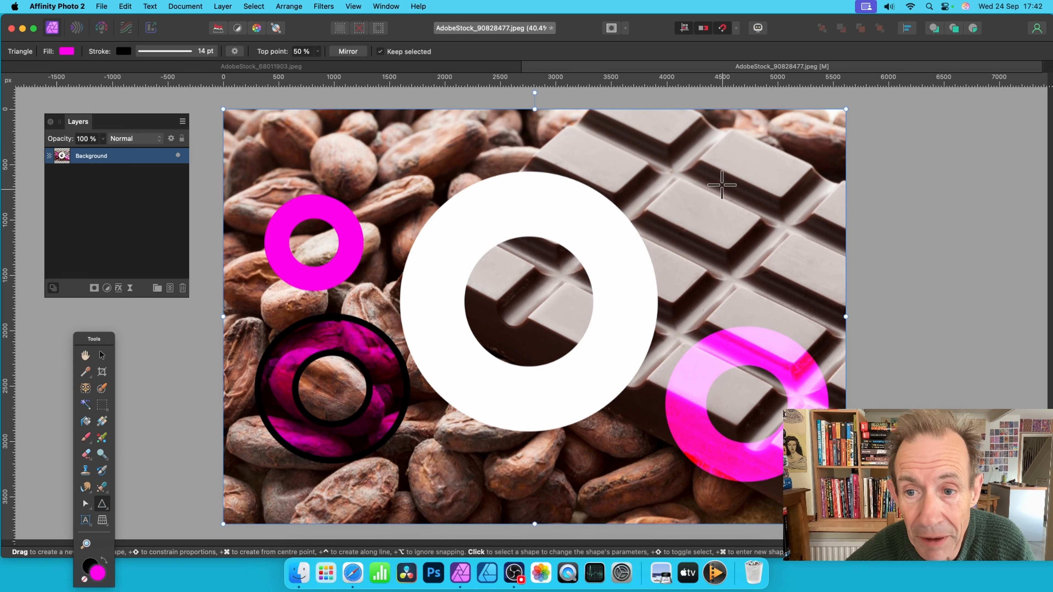
# Draw a tall magenta triangle with a black outline over the chocolate bar and delete it
pyautogui.moveTo(676, 152); pyautogui.dragTo(765, 315)
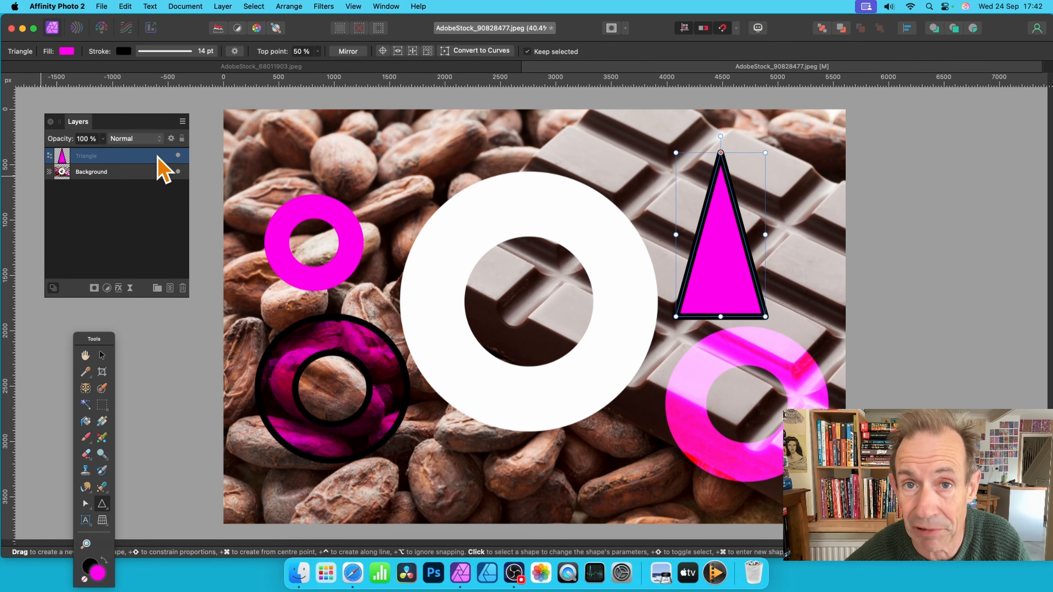
pyautogui.press('Delete')
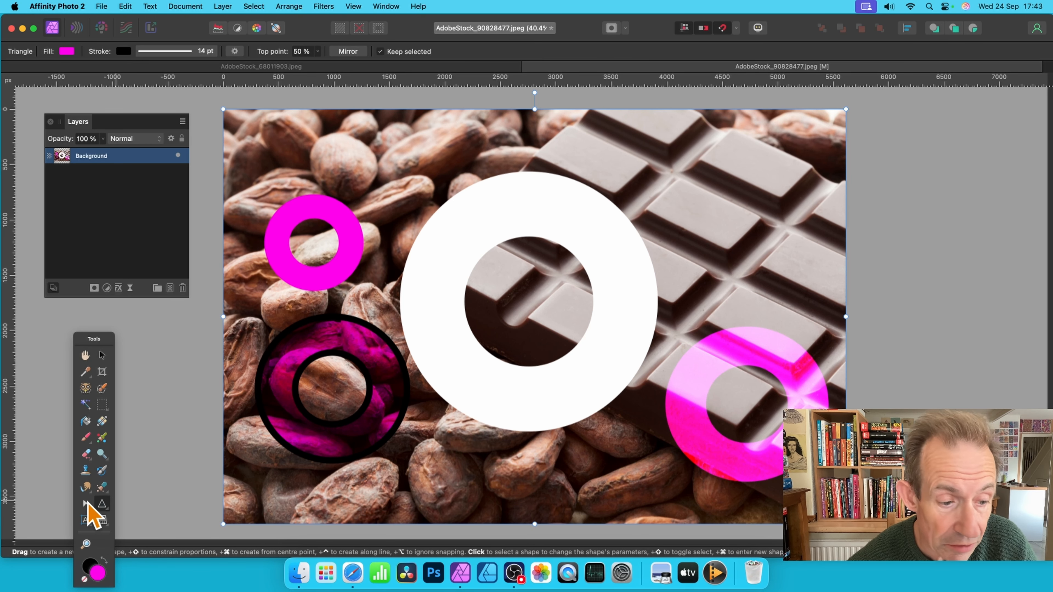
# Draw a magenta double-headed arrow across the upper part of the chocolate bar and merge it down into the Background layer
pyautogui.click(104, 507)
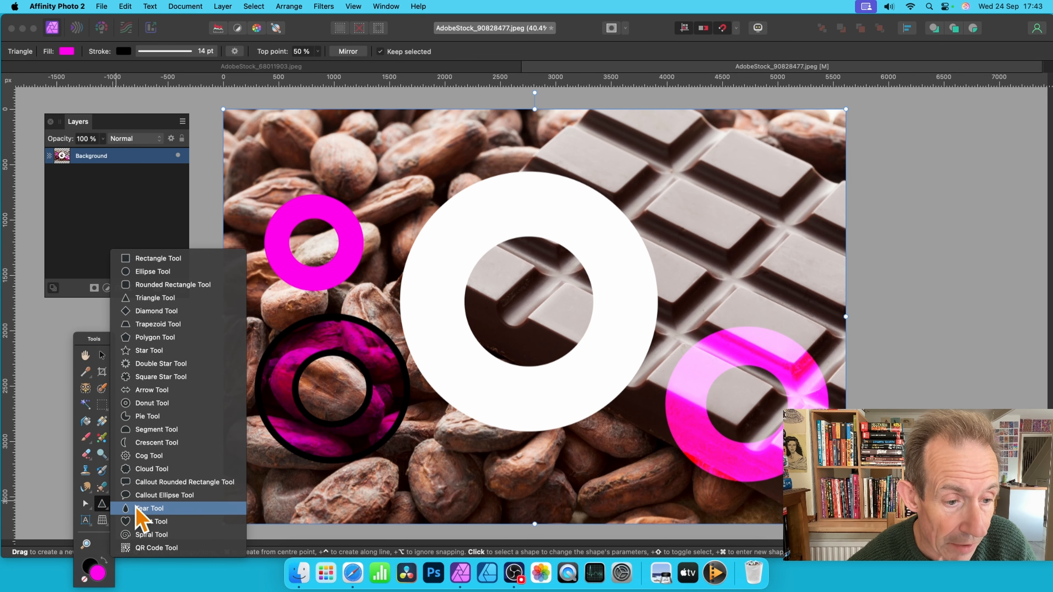
pyautogui.click(151, 390)
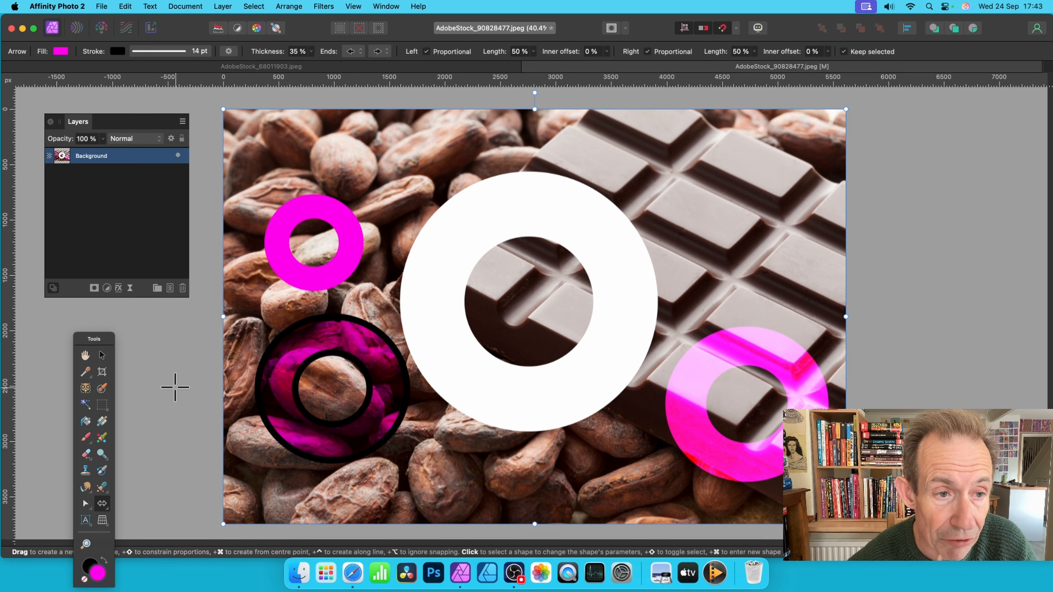
pyautogui.moveTo(600, 139); pyautogui.dragTo(803, 256)
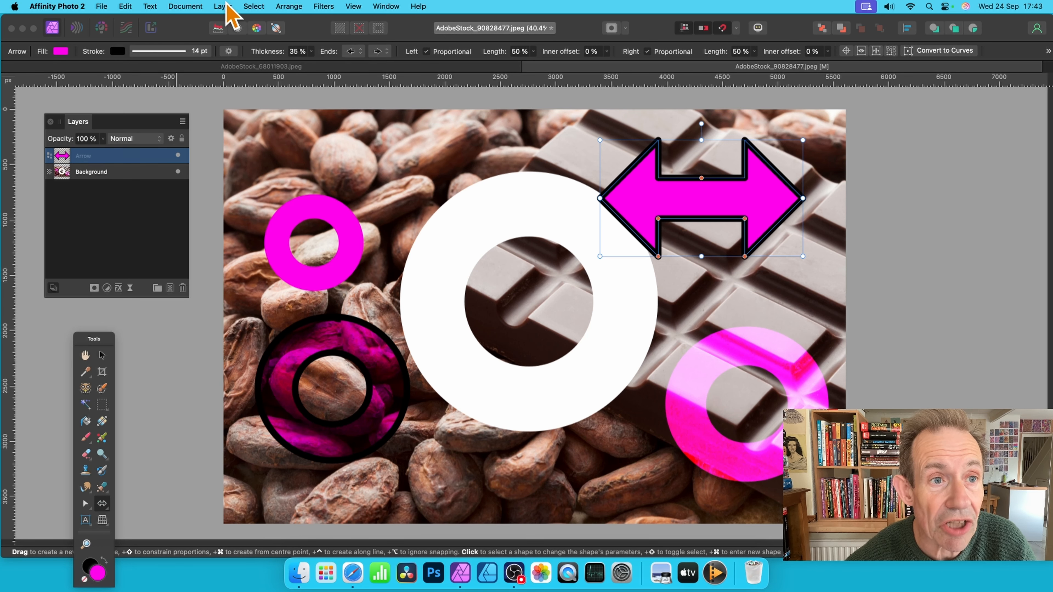
pyautogui.click(219, 6)
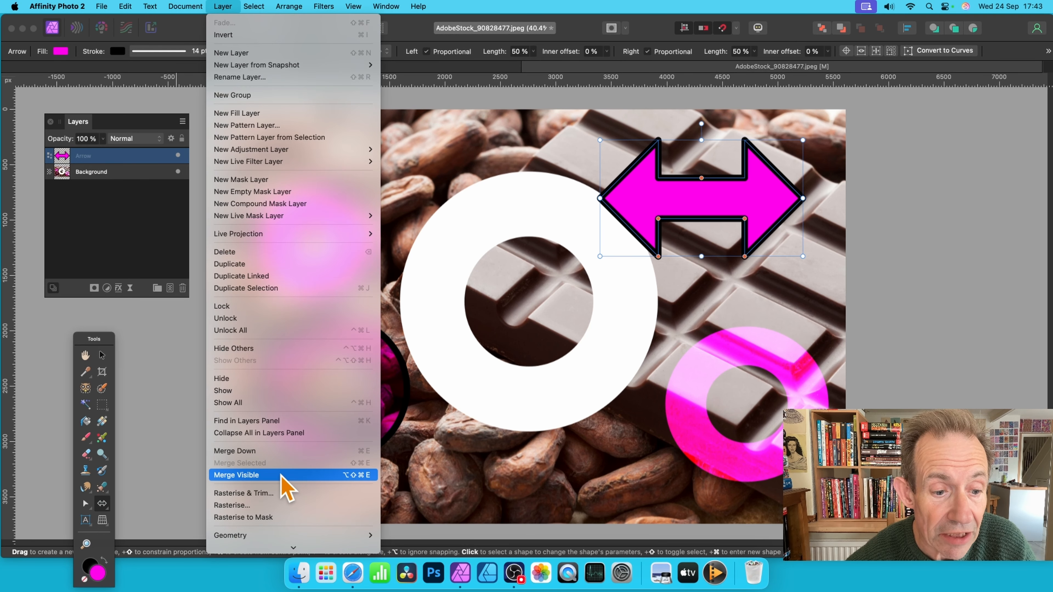
pyautogui.click(292, 452)
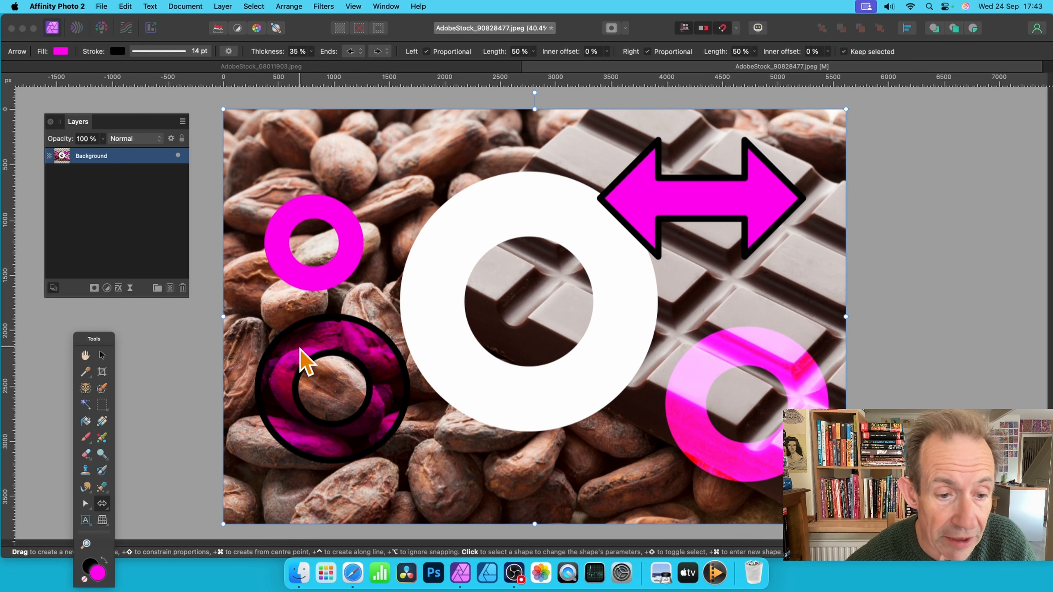
# Draw a second double-headed arrow over the top of the white ring with a blue fill and a 7 pt stroke
pyautogui.moveTo(391, 157); pyautogui.dragTo(582, 273)
pyautogui.click(61, 51)
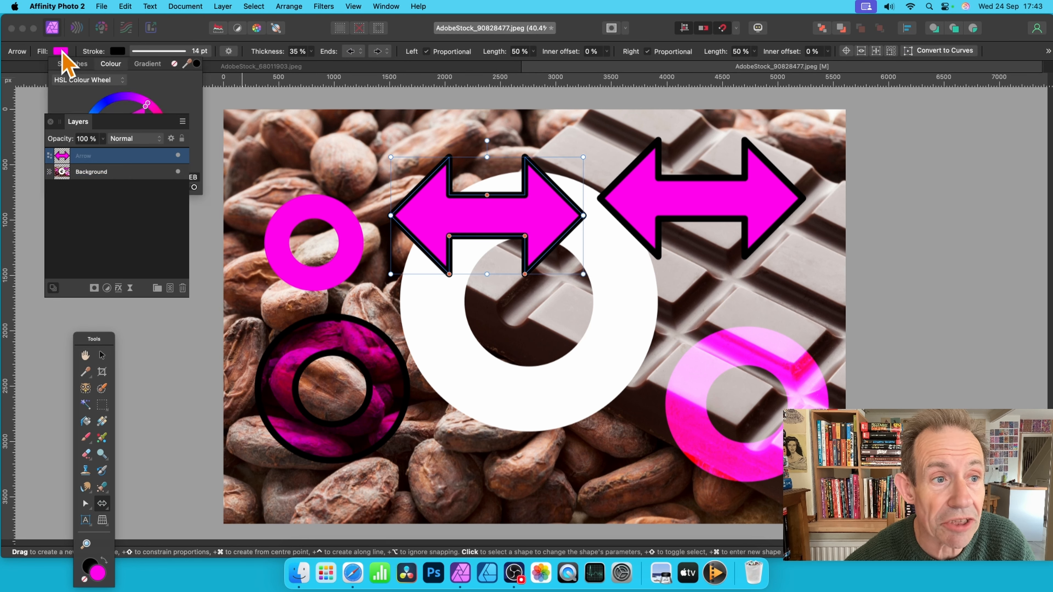
pyautogui.click(108, 101)
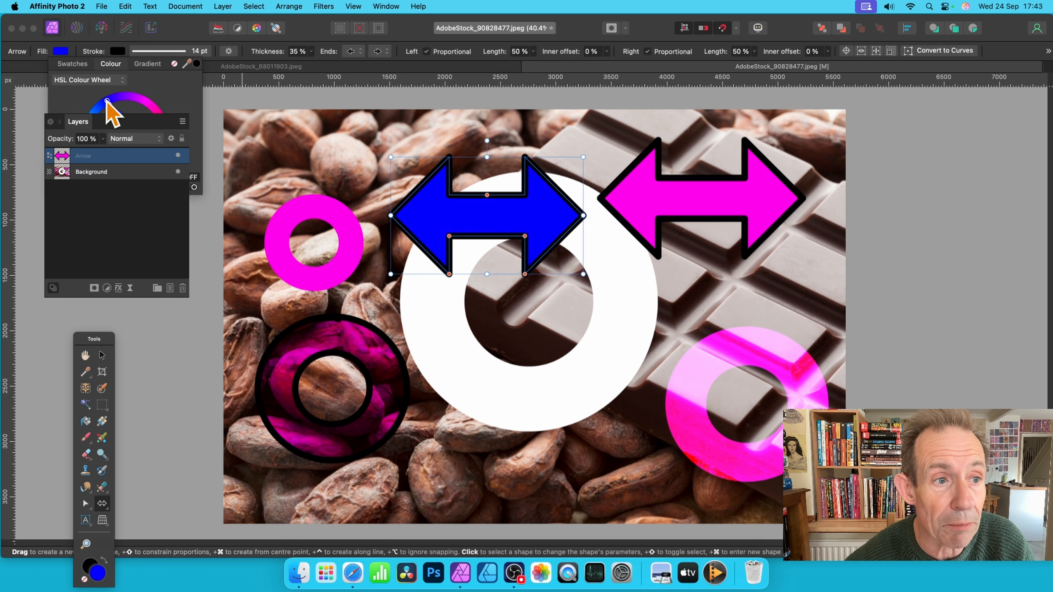
pyautogui.click(166, 51)
pyautogui.moveTo(164, 86); pyautogui.dragTo(153, 85)
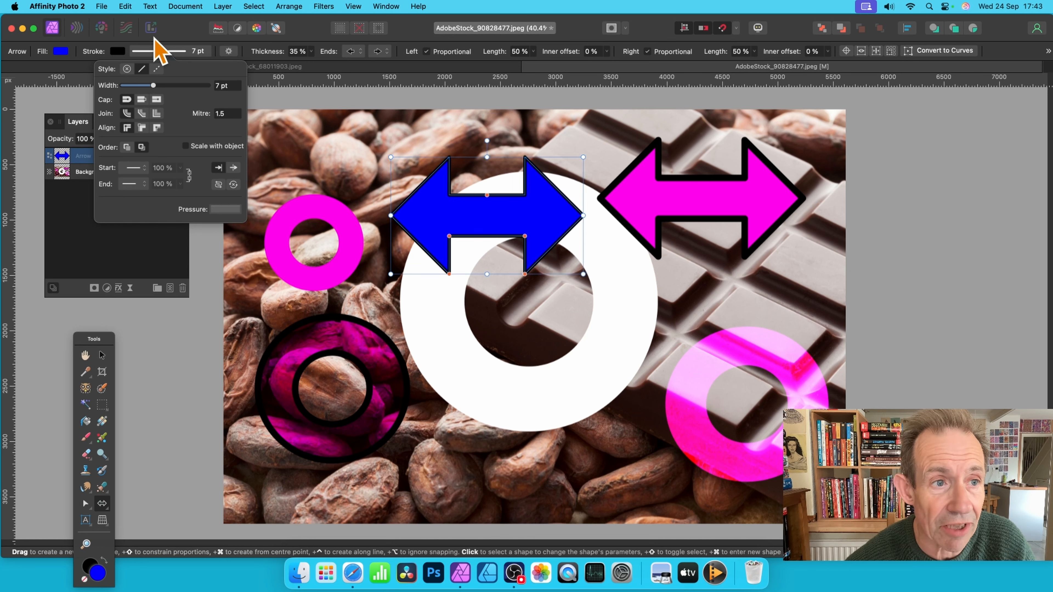
# Set the blue arrow's blend mode to Overlay, move it onto the chocolate below the magenta arrow and merge it down
pyautogui.click(141, 140)
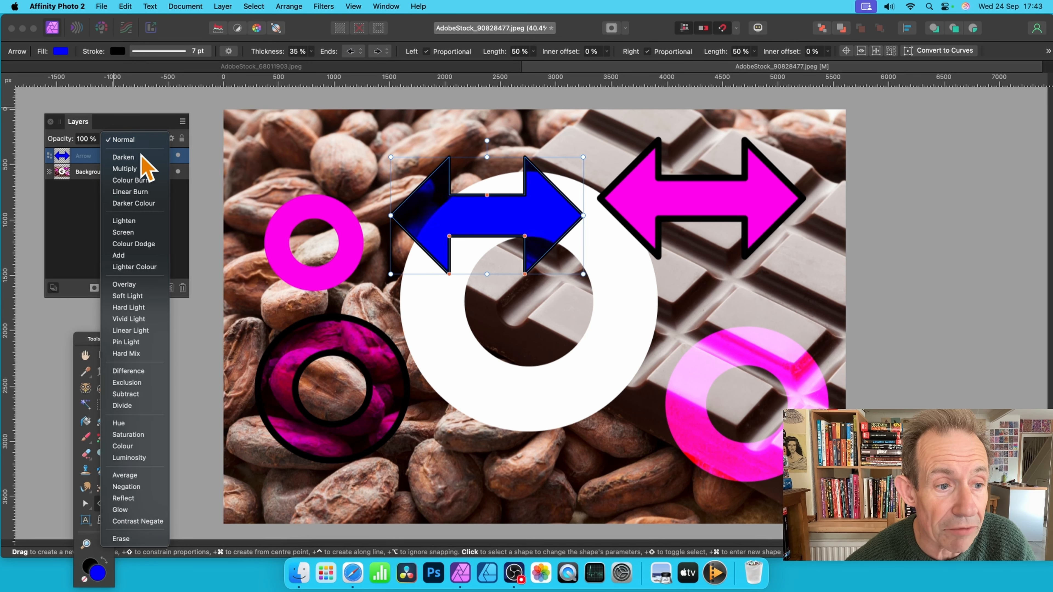
pyautogui.click(132, 285)
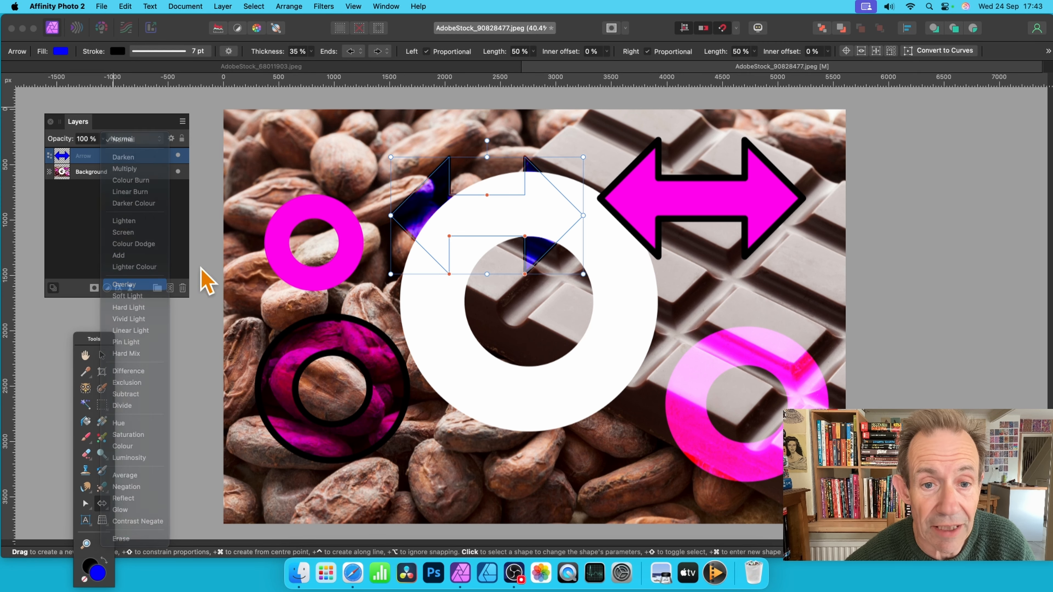
pyautogui.click(102, 355)
pyautogui.moveTo(508, 210); pyautogui.dragTo(739, 298)
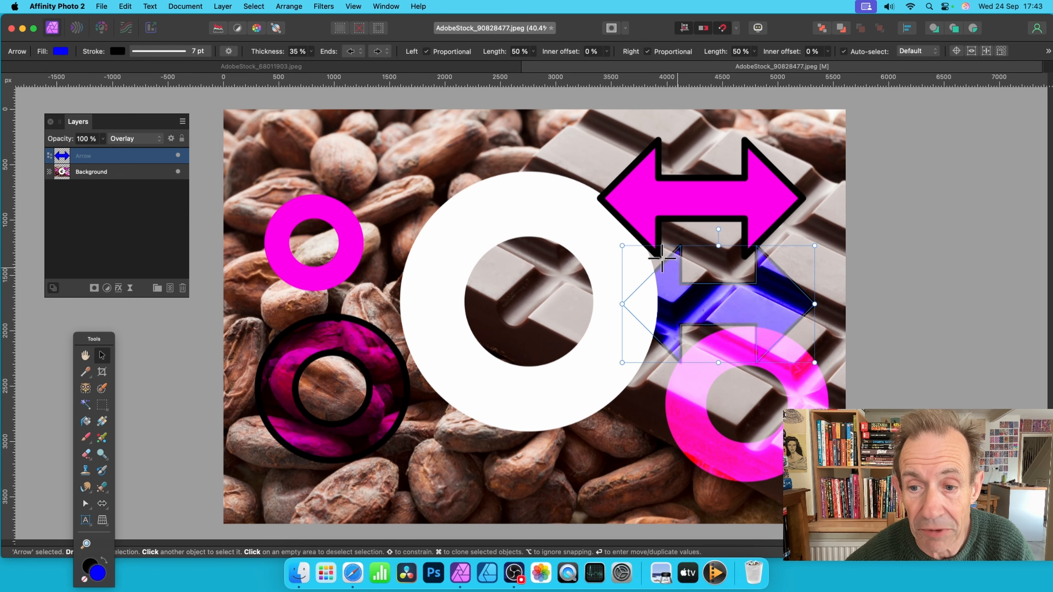
pyautogui.click(223, 6)
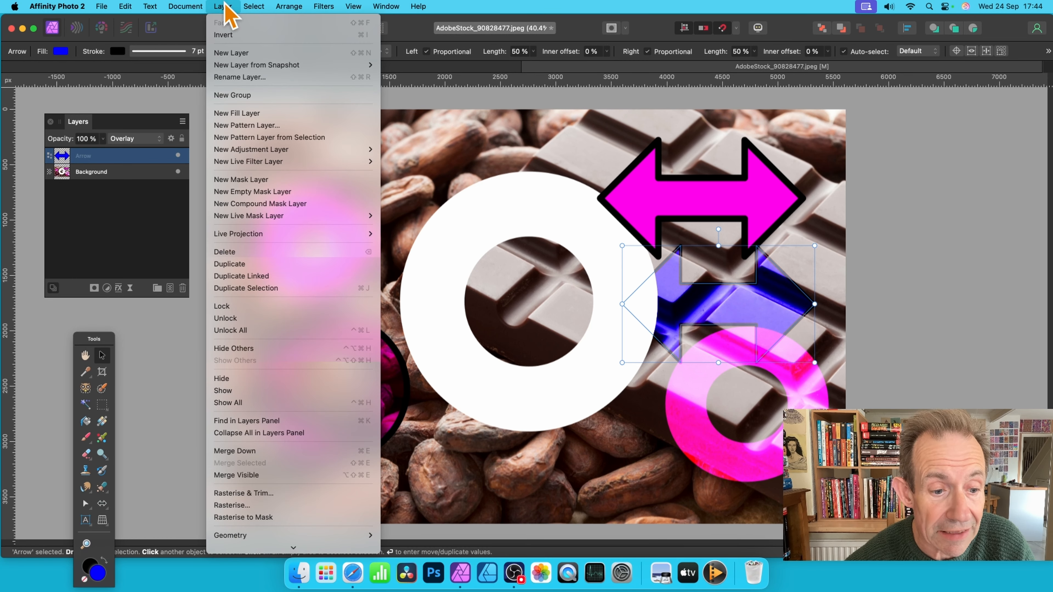
pyautogui.click(260, 453)
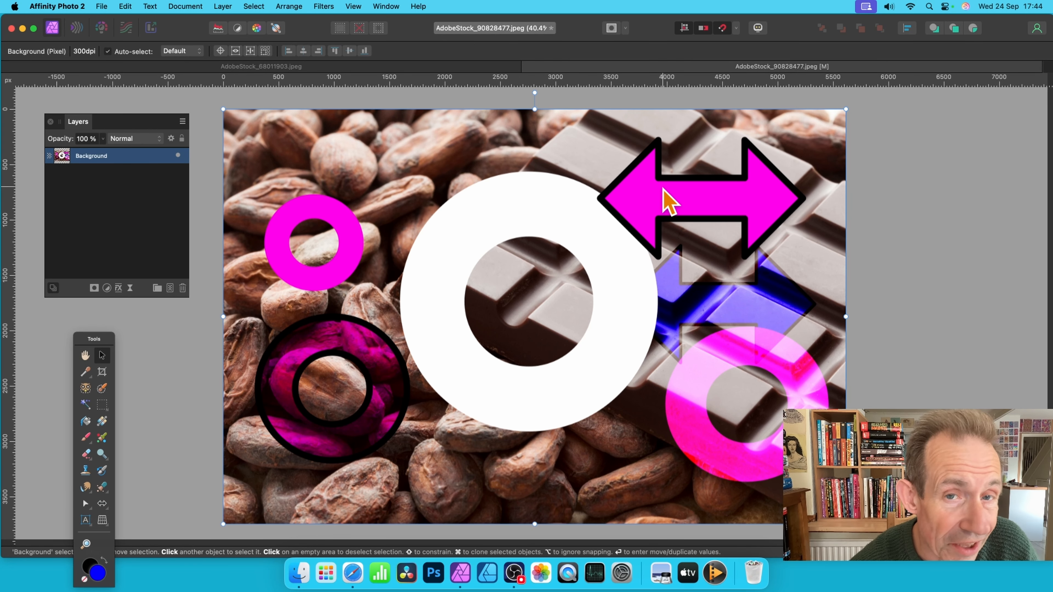
# Undo both arrows and the magenta rings on the cocoa beans, back to the separate Donut layer beneath the Background
pyautogui.press('super+z')
pyautogui.press('super+z')
pyautogui.press('super+z')
pyautogui.press('super+z')
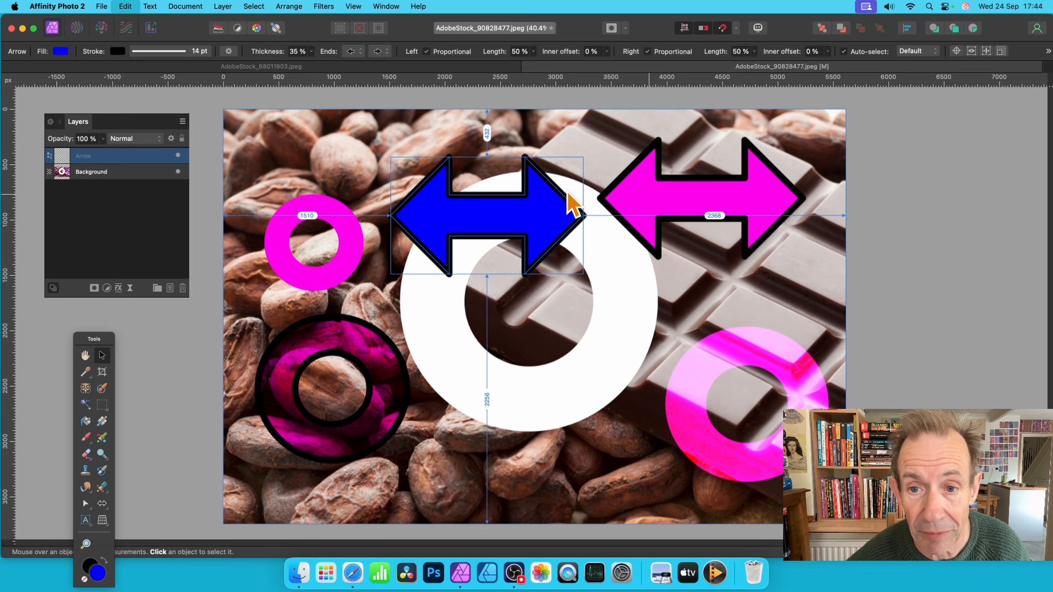
pyautogui.press('super+z')
pyautogui.press('super+z')
pyautogui.press('super+z')
pyautogui.press('super+z')
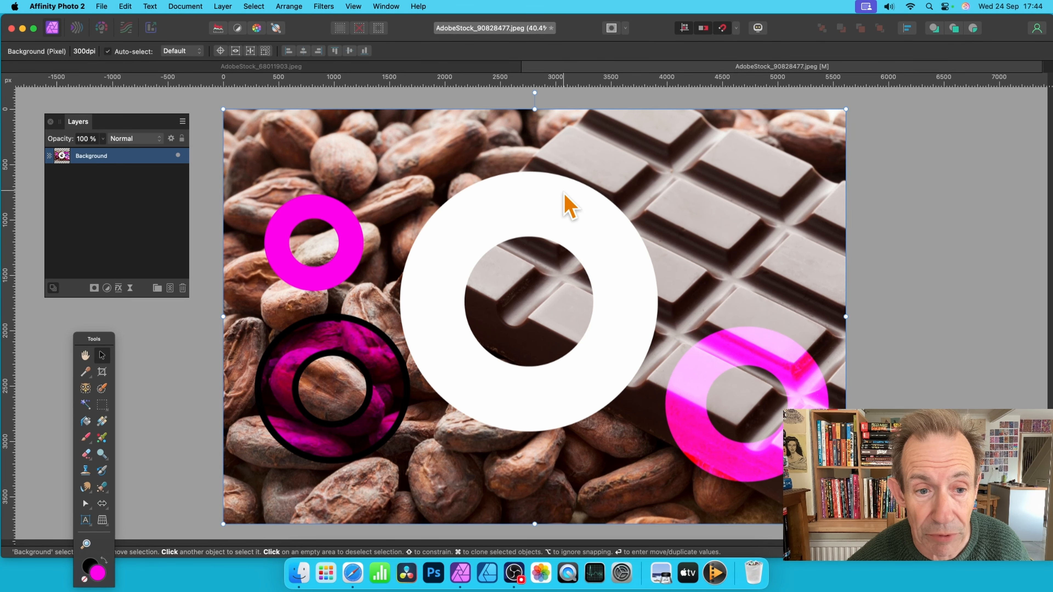
pyautogui.press('super+z')
pyautogui.press('super+z')
pyautogui.press('super+z')
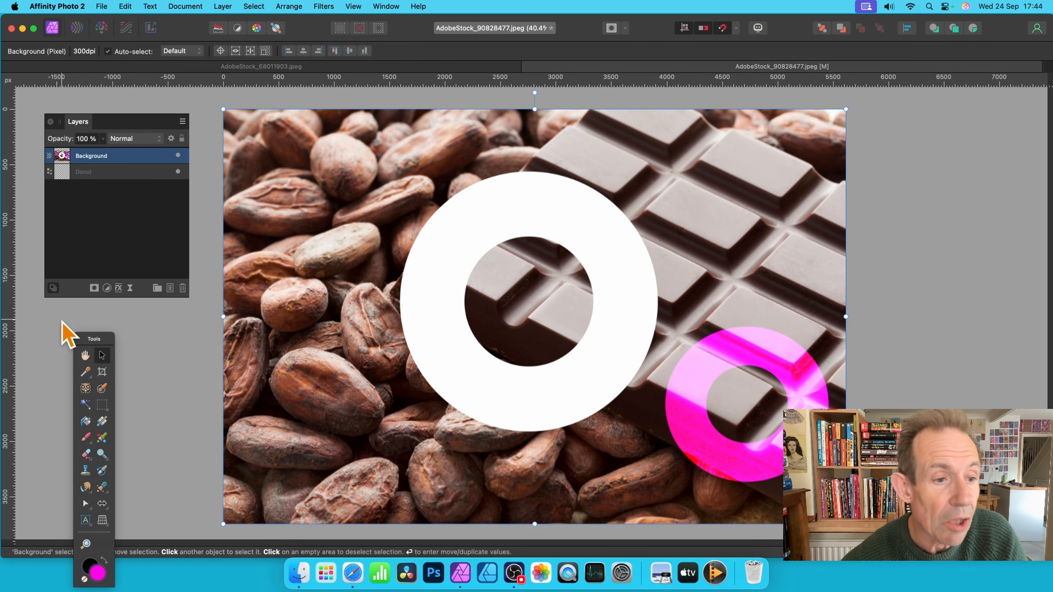
# Draw a large magenta five-pointed star over the cocoa beans and white ring, and place its layer below the Background
pyautogui.click(102, 505)
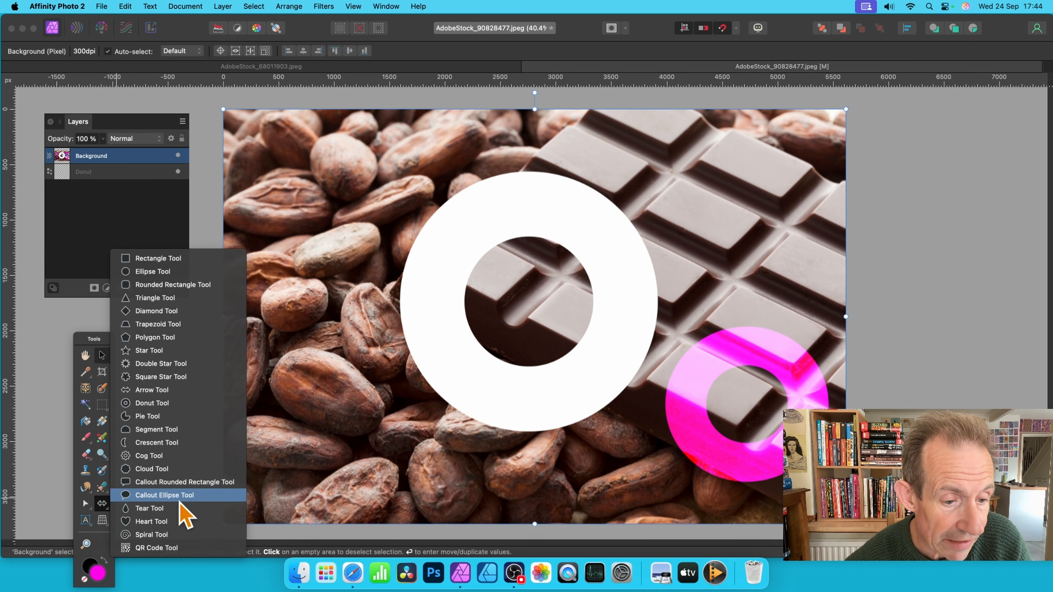
pyautogui.click(193, 353)
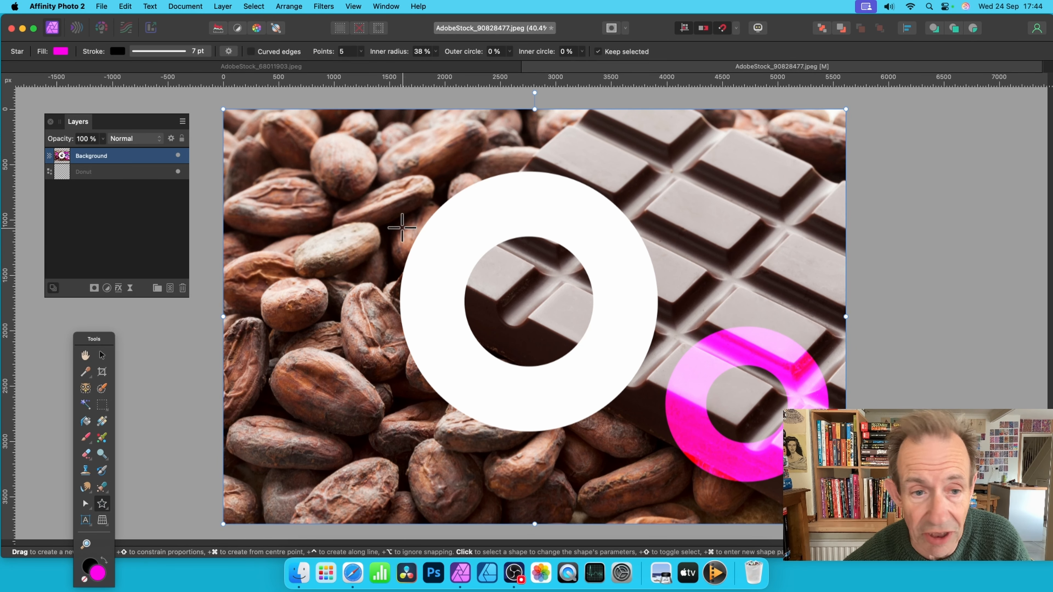
pyautogui.moveTo(274, 147); pyautogui.dragTo(583, 446)
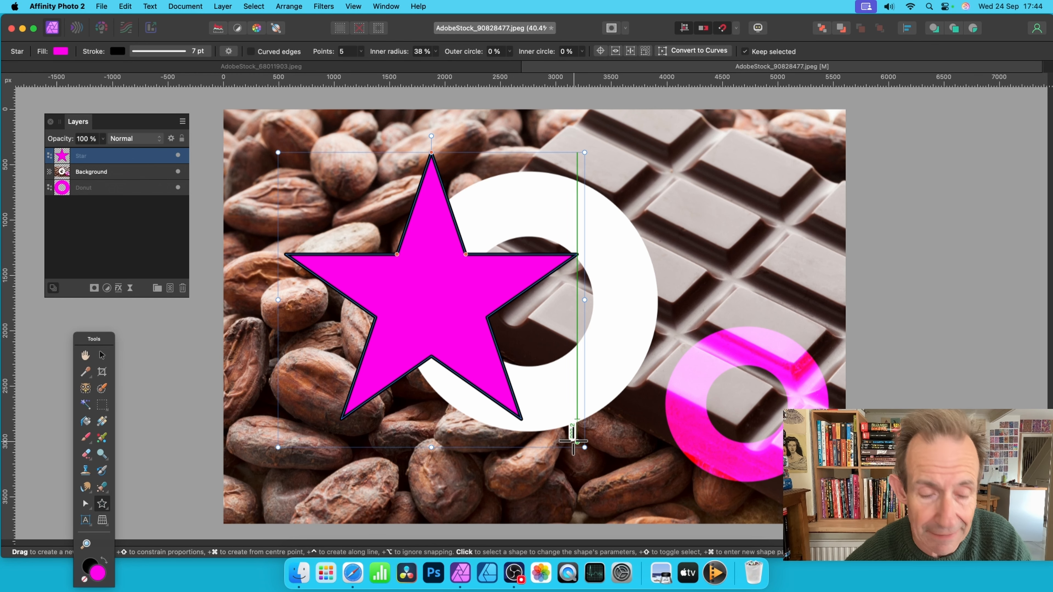
pyautogui.click(102, 355)
pyautogui.moveTo(425, 296)
pyautogui.mouseDown()
pyautogui.moveTo(432, 315)
pyautogui.moveTo(429, 295)
pyautogui.mouseUp()
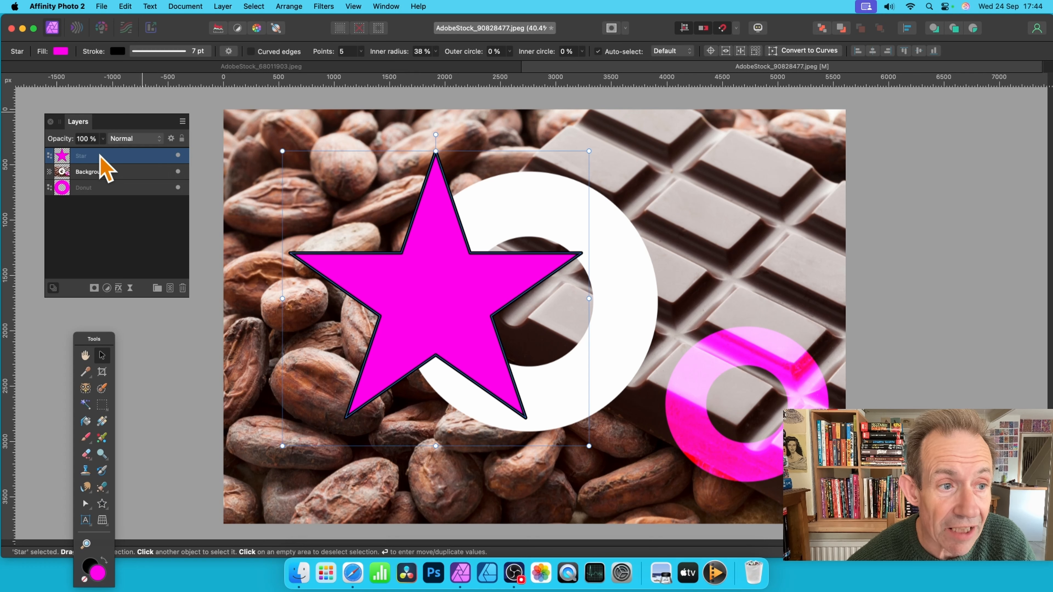
pyautogui.moveTo(100, 160); pyautogui.dragTo(103, 179)
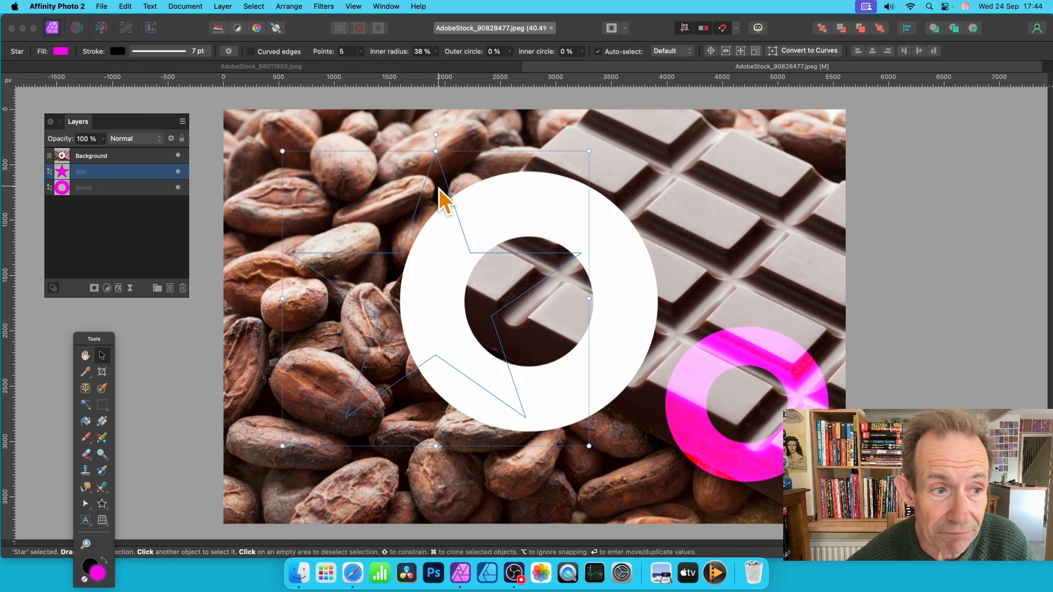
# Delete the Donut layer and move the hidden star across so it lies mostly under the chocolate bar
pyautogui.click(92, 188)
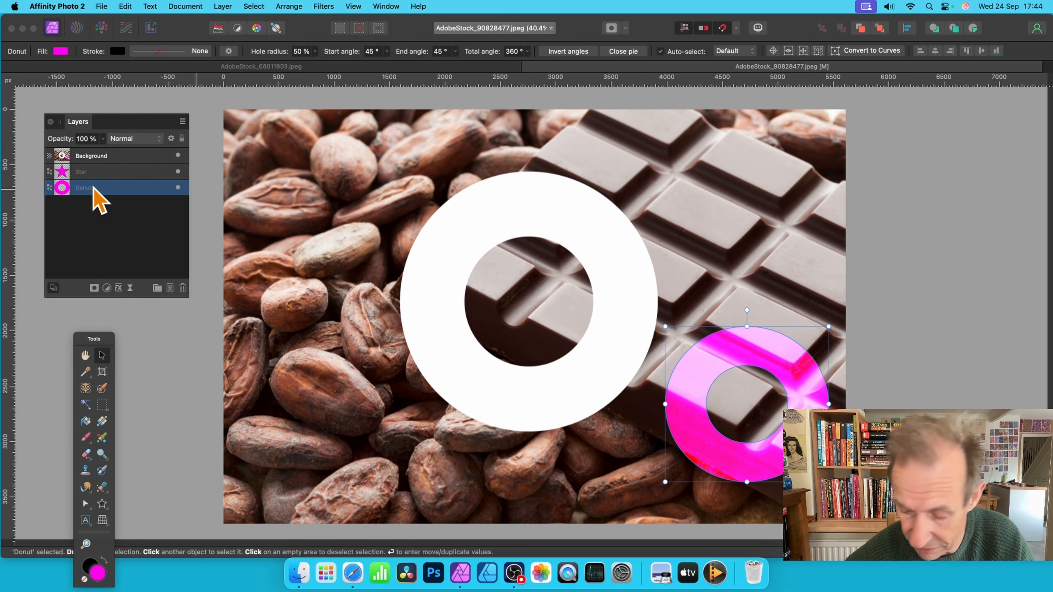
pyautogui.press('Delete')
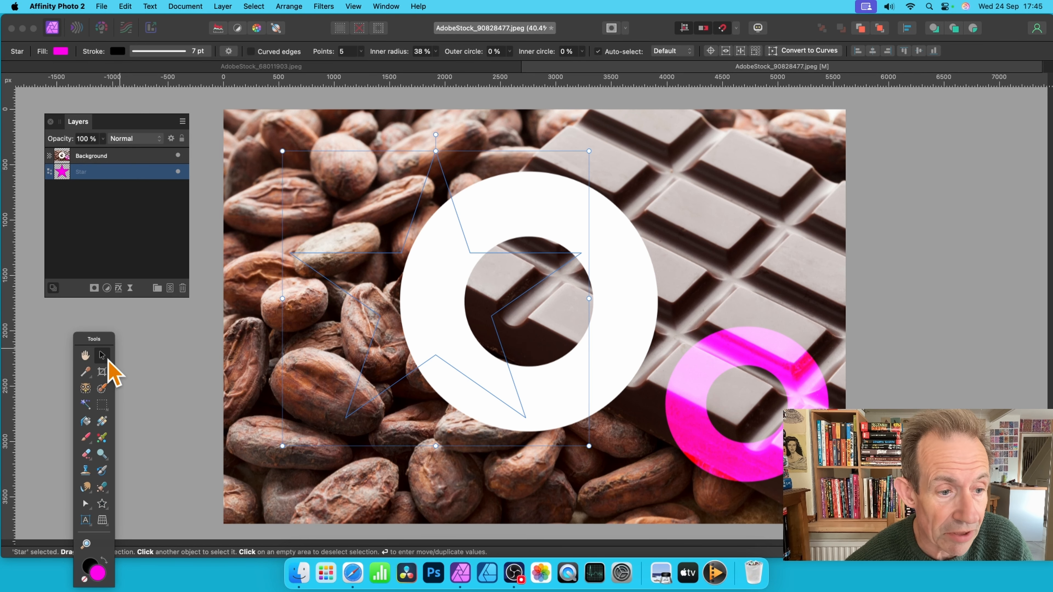
pyautogui.moveTo(458, 296); pyautogui.dragTo(672, 286)
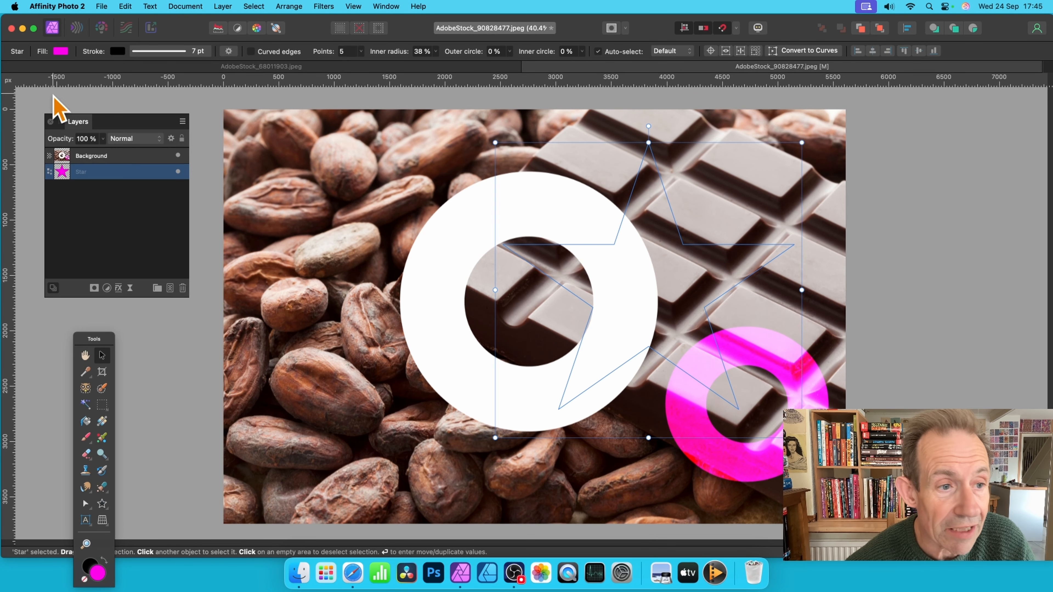
# Start the Apply Image filter on the Background layer and use the Star layer as its source
pyautogui.click(120, 158)
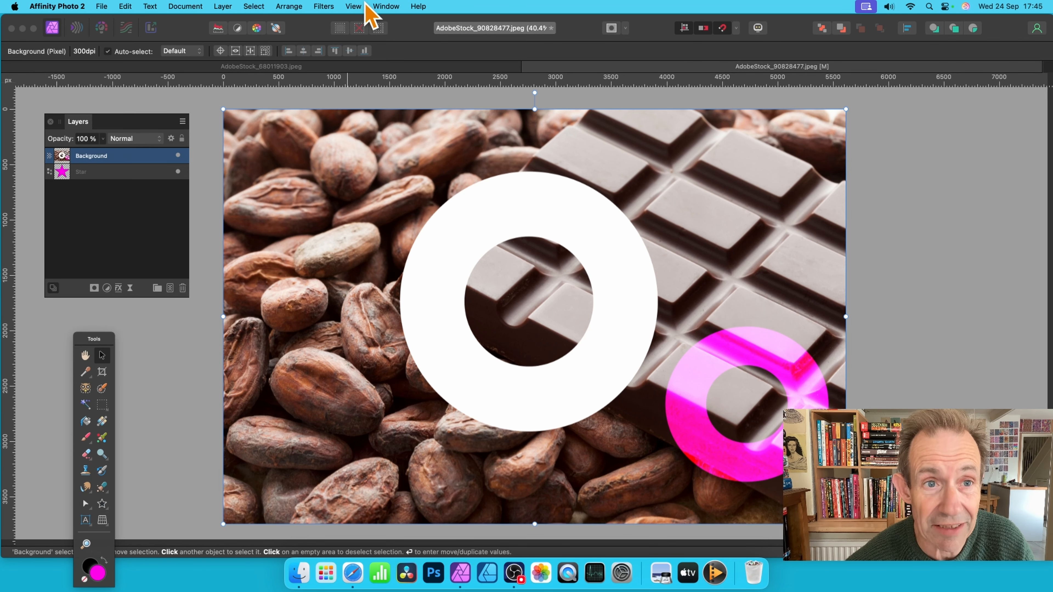
pyautogui.click(324, 6)
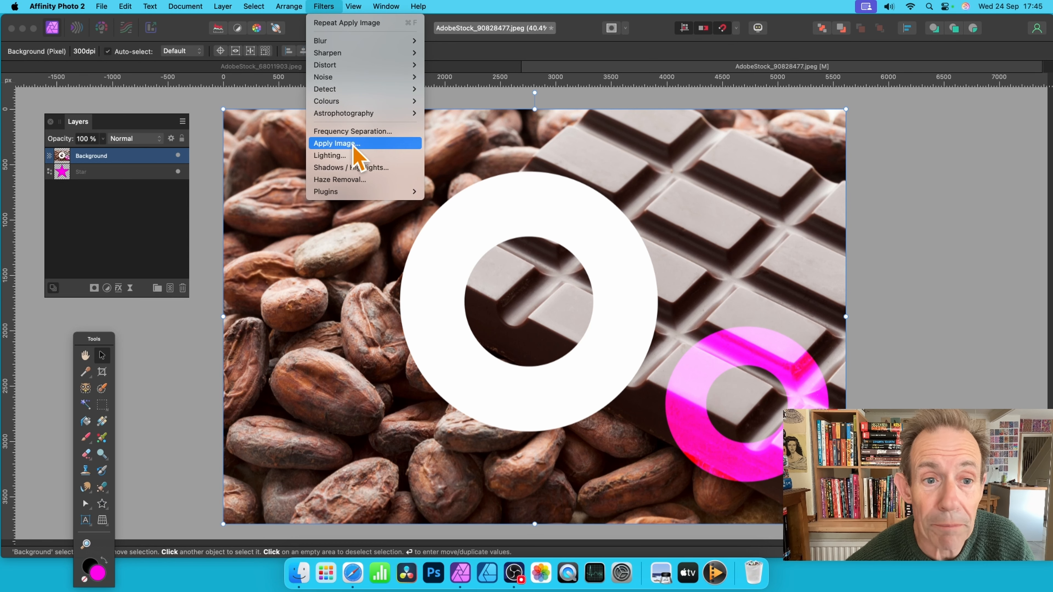
pyautogui.click(357, 157)
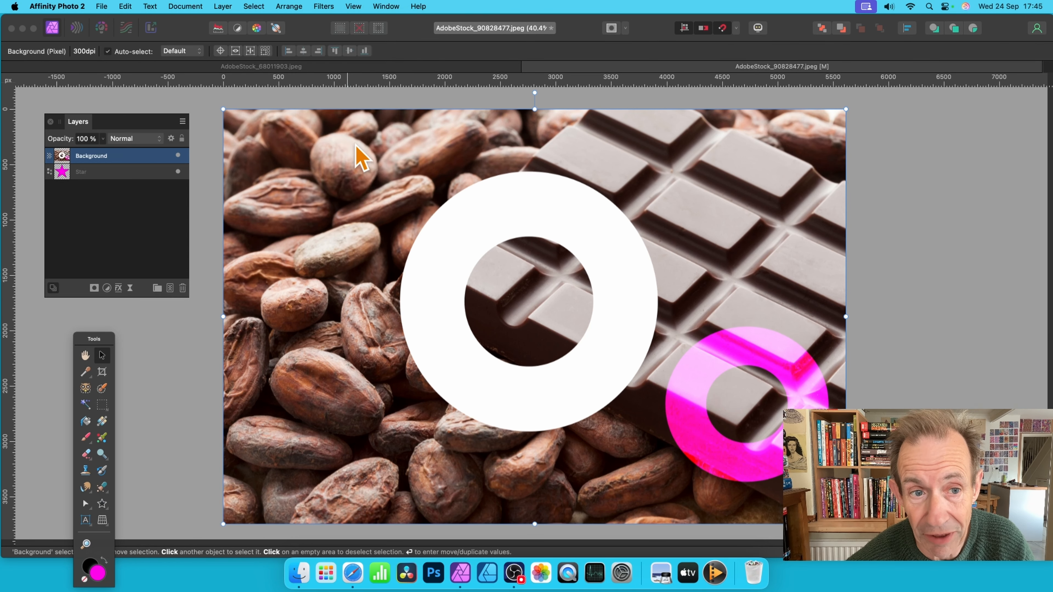
pyautogui.moveTo(955, 215); pyautogui.dragTo(406, 141)
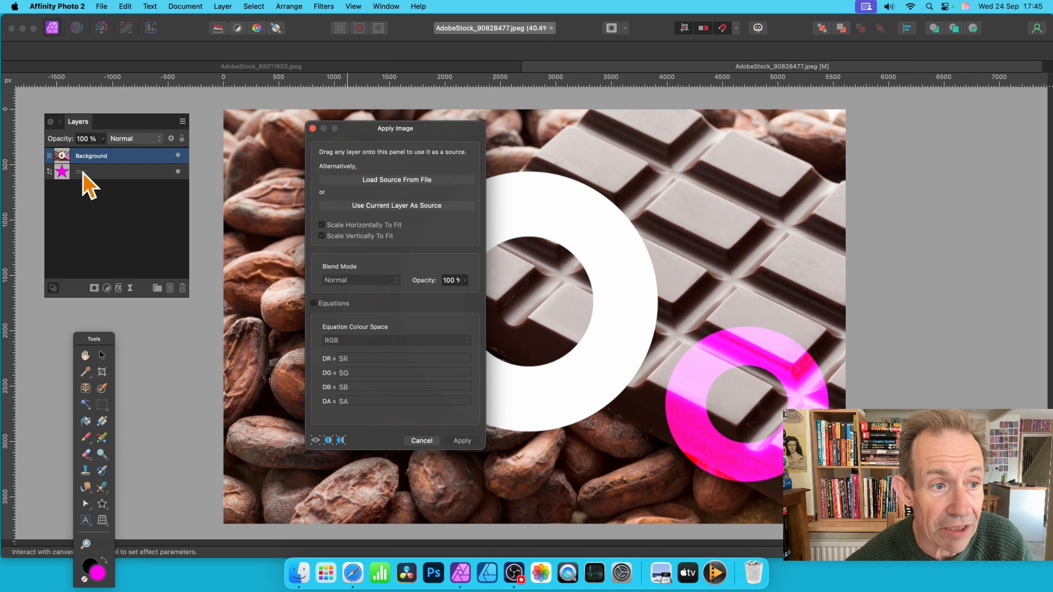
pyautogui.moveTo(95, 170); pyautogui.dragTo(393, 194)
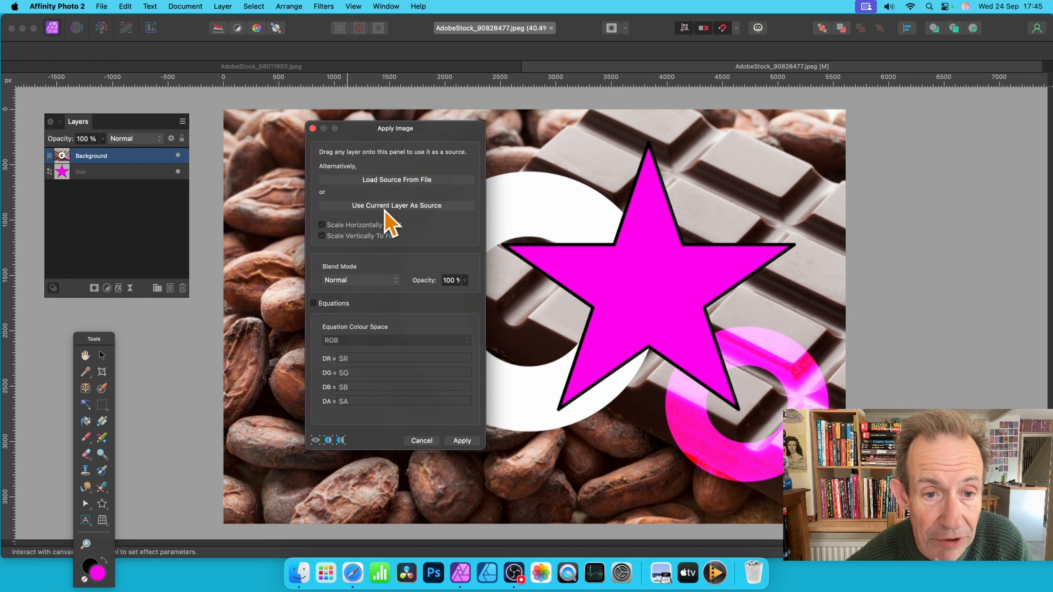
# Try the Darker Colour blend mode for the applied star, with Equations enabled
pyautogui.click(363, 282)
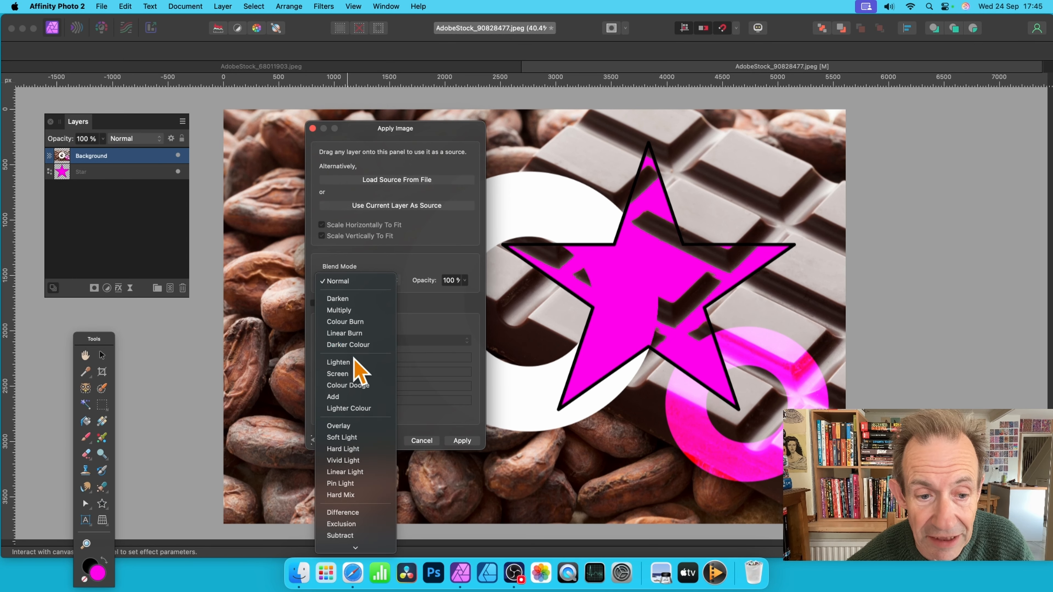
pyautogui.click(359, 348)
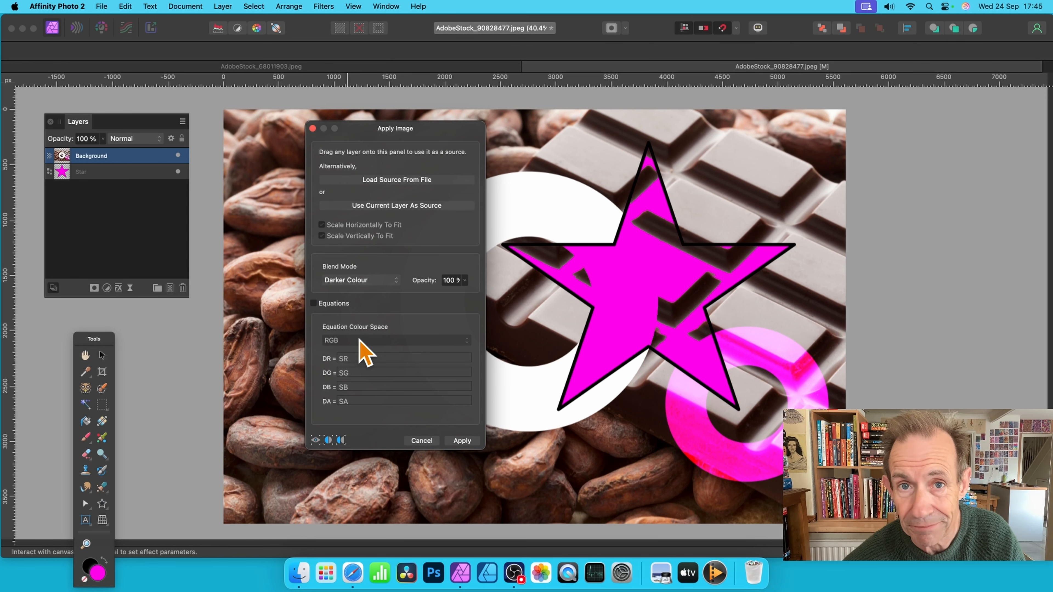
pyautogui.click(314, 303)
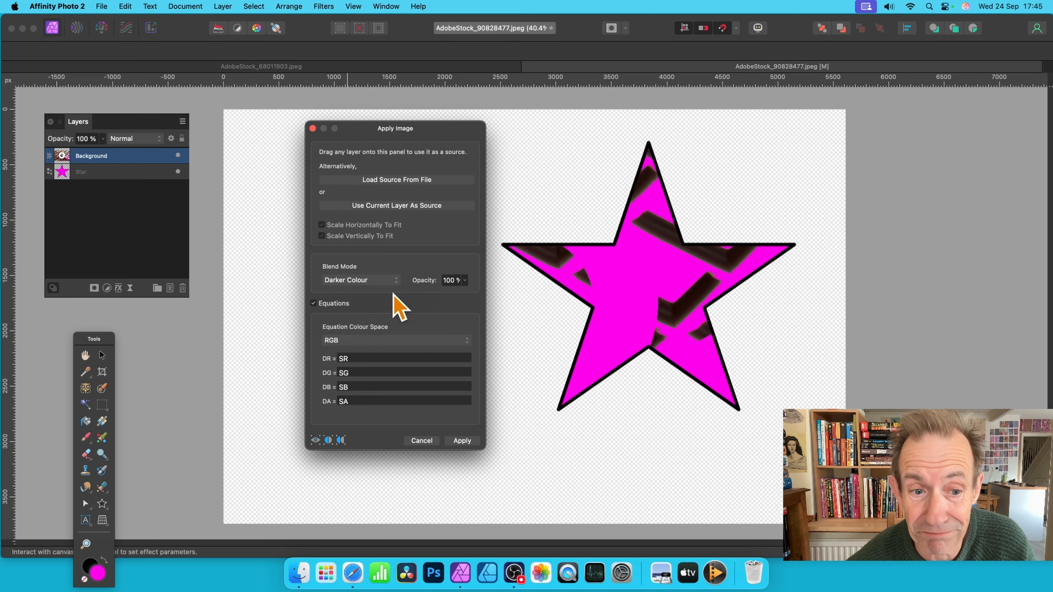
# Set the blend mode to Darken, turn Equations off, and apply the star to the Background
pyautogui.click(387, 280)
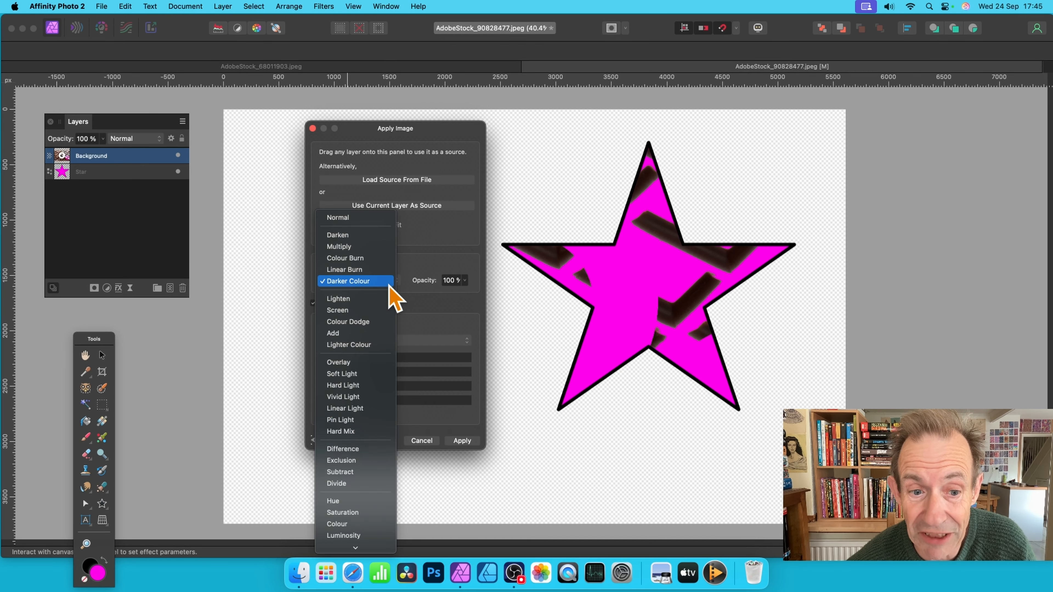
pyautogui.click(384, 235)
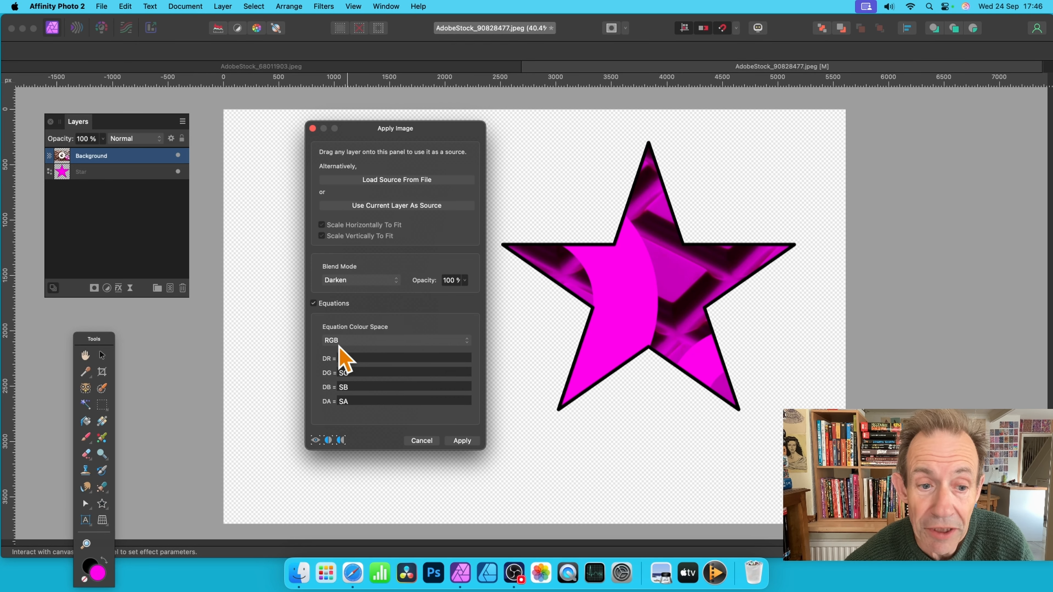
pyautogui.click(314, 303)
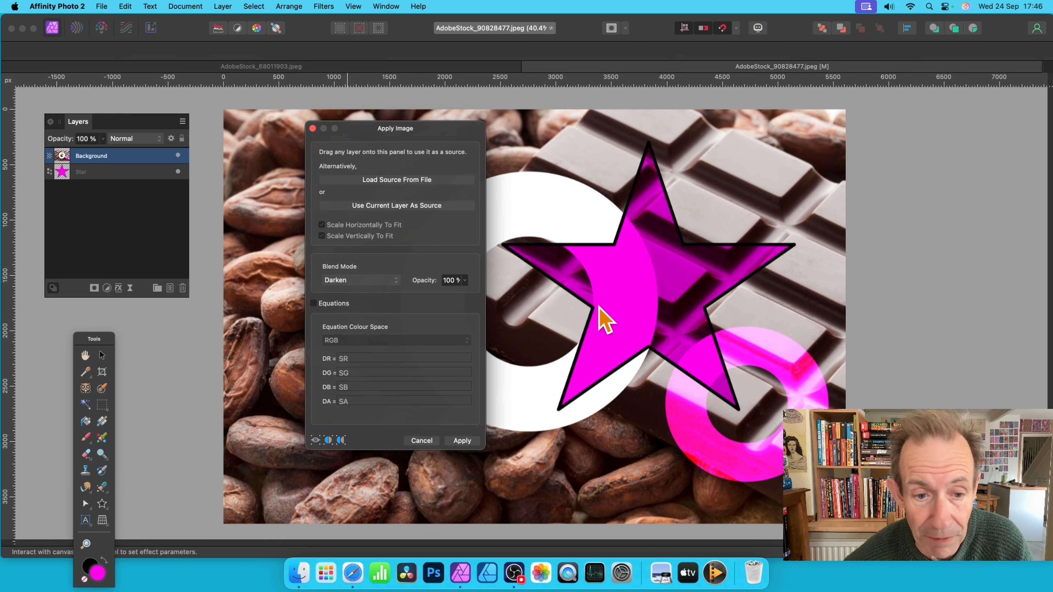
pyautogui.click(462, 441)
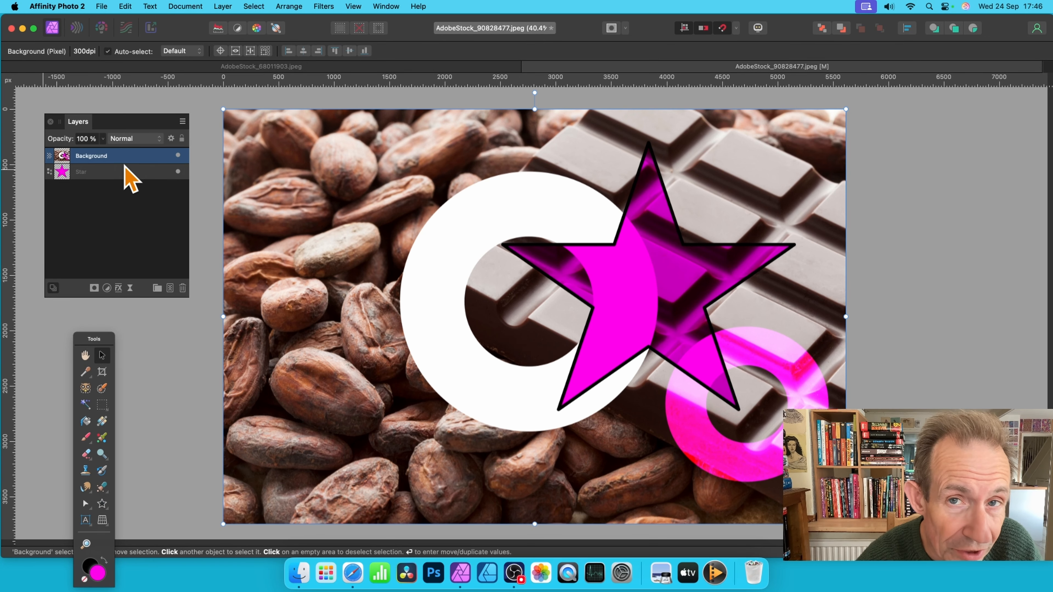
# Move the hidden Star layer's shape over the cocoa beans beside the white ring and scale it down
pyautogui.click(109, 176)
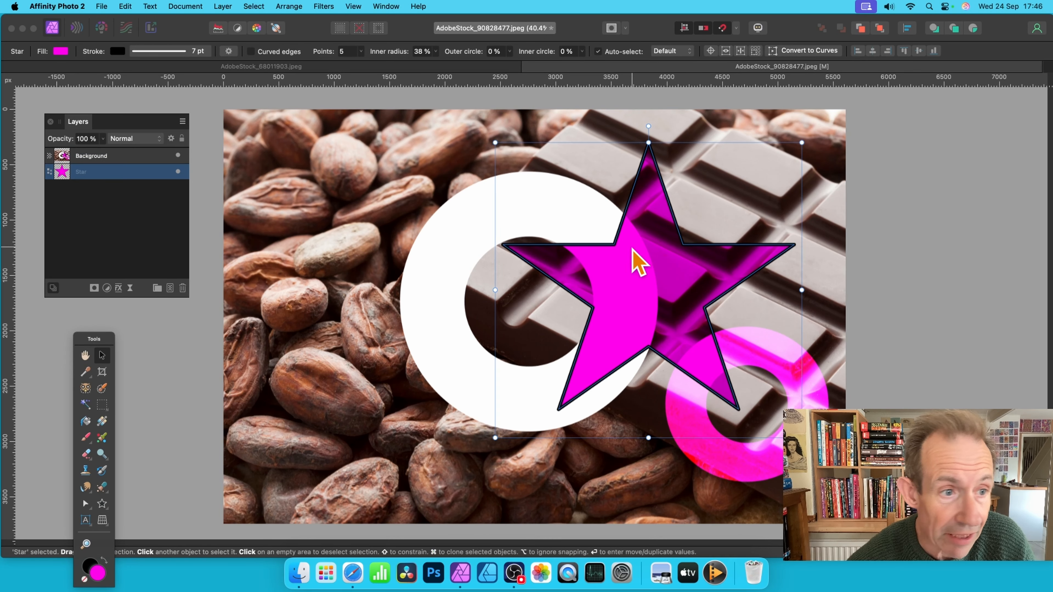
pyautogui.moveTo(669, 301); pyautogui.dragTo(523, 477)
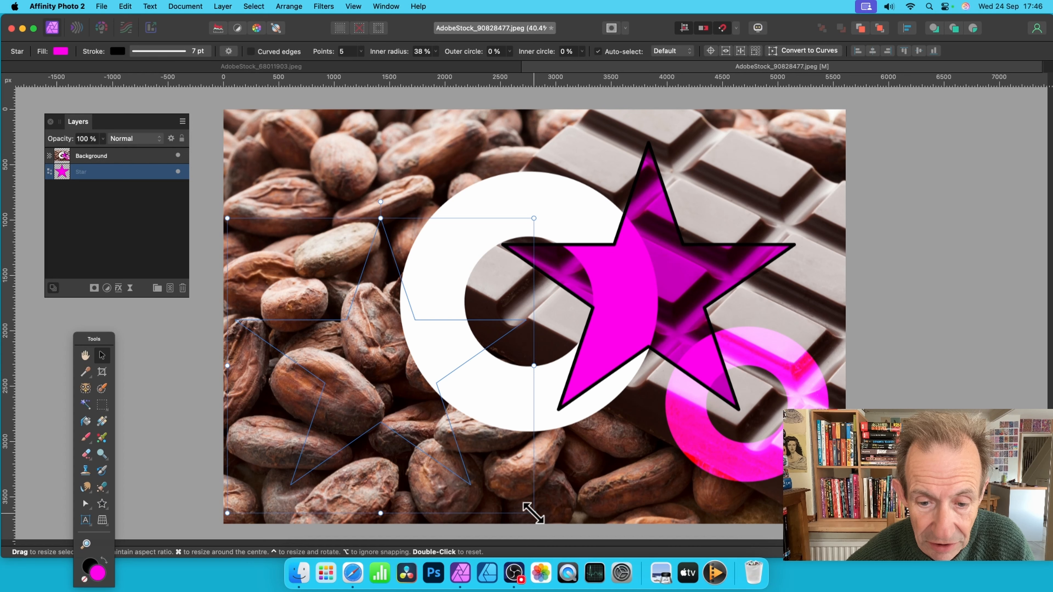
pyautogui.moveTo(534, 513); pyautogui.dragTo(466, 449)
# Change the hidden star's fill to blue and deselect it
pyautogui.click(60, 51)
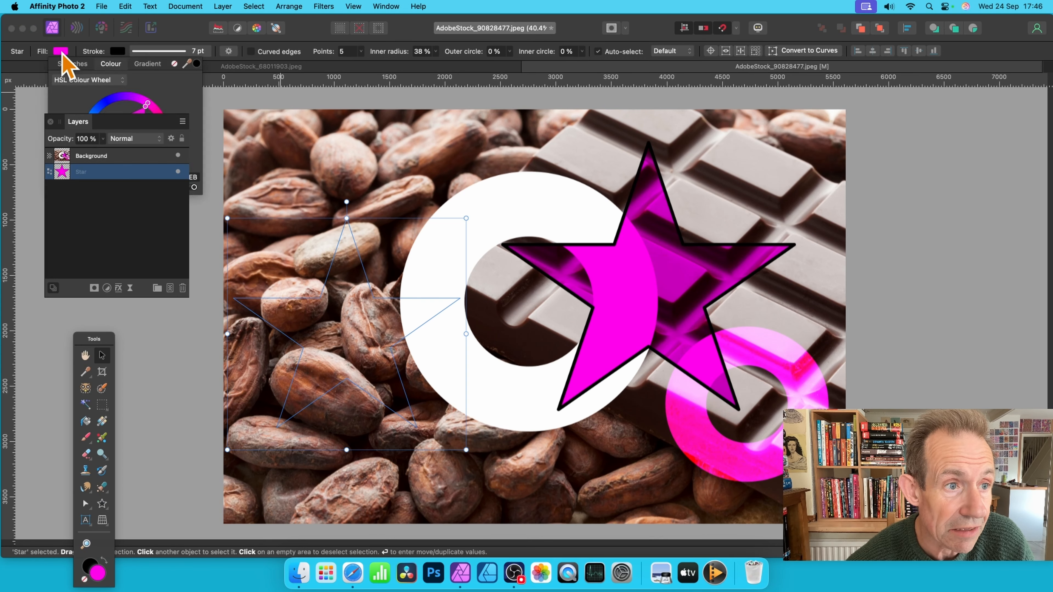
pyautogui.click(109, 104)
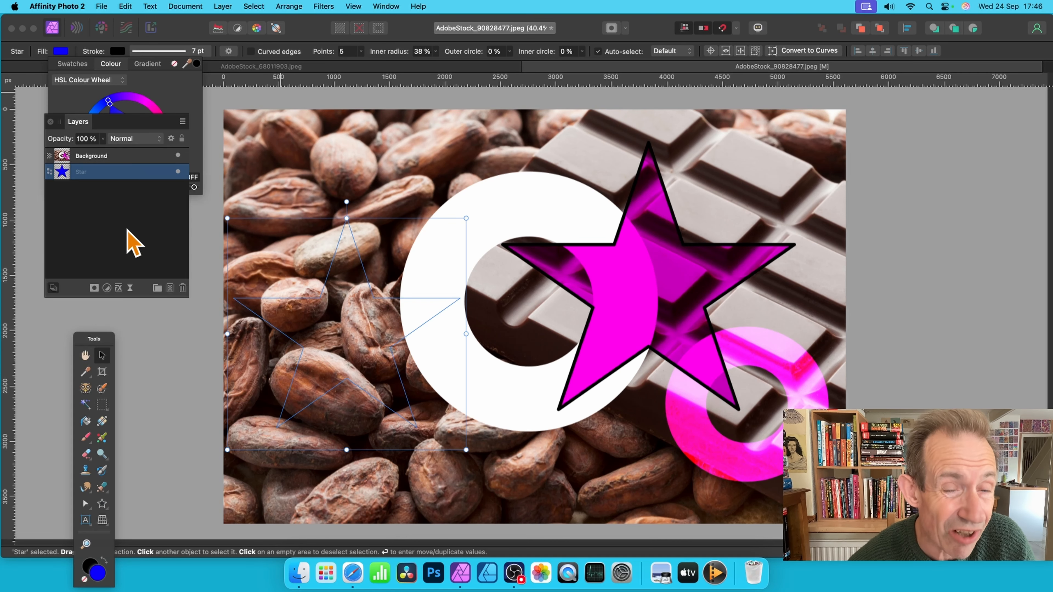
pyautogui.click(116, 224)
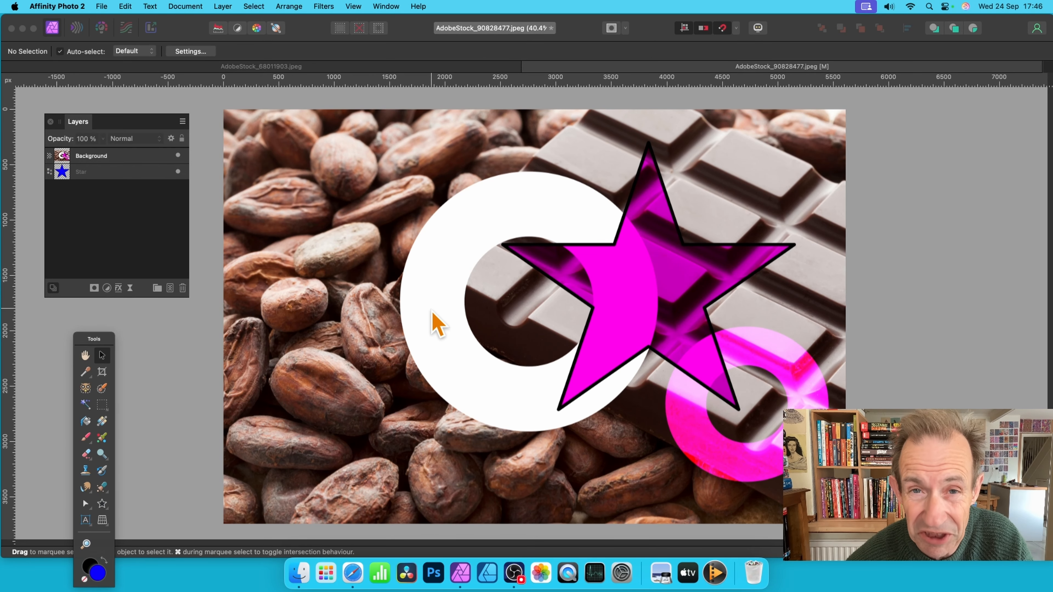
# Start the Apply Image filter on the Background layer again, with the blue Star layer as its source
pyautogui.click(323, 6)
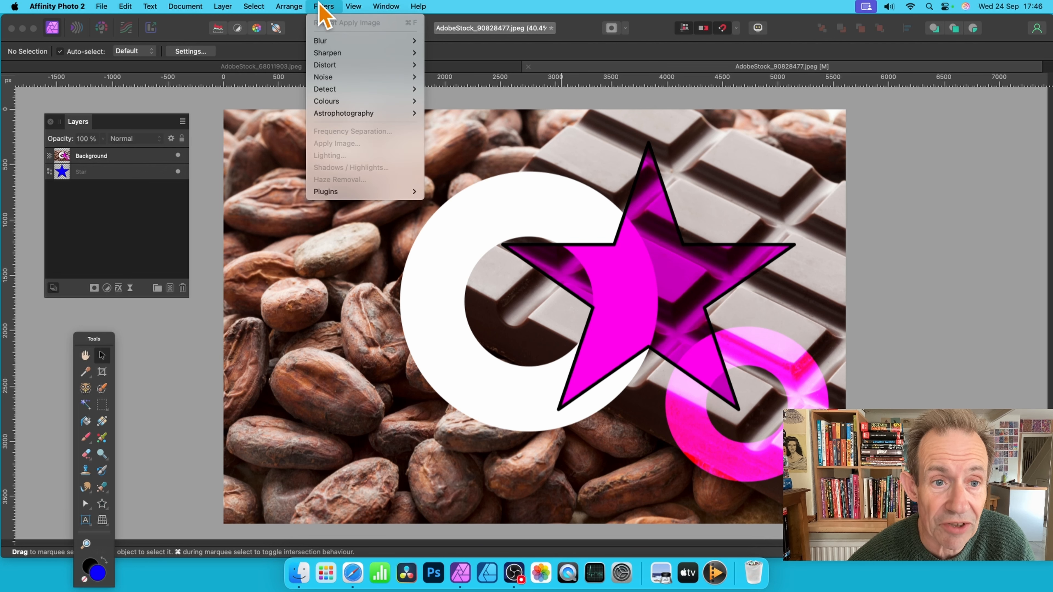
pyautogui.click(98, 162)
pyautogui.click(99, 158)
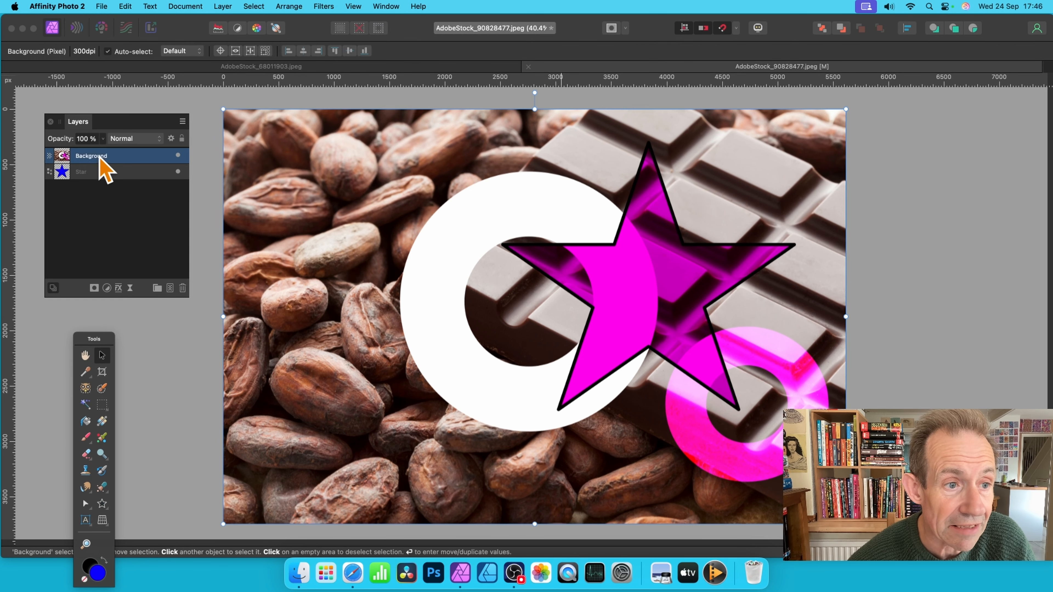
pyautogui.click(328, 5)
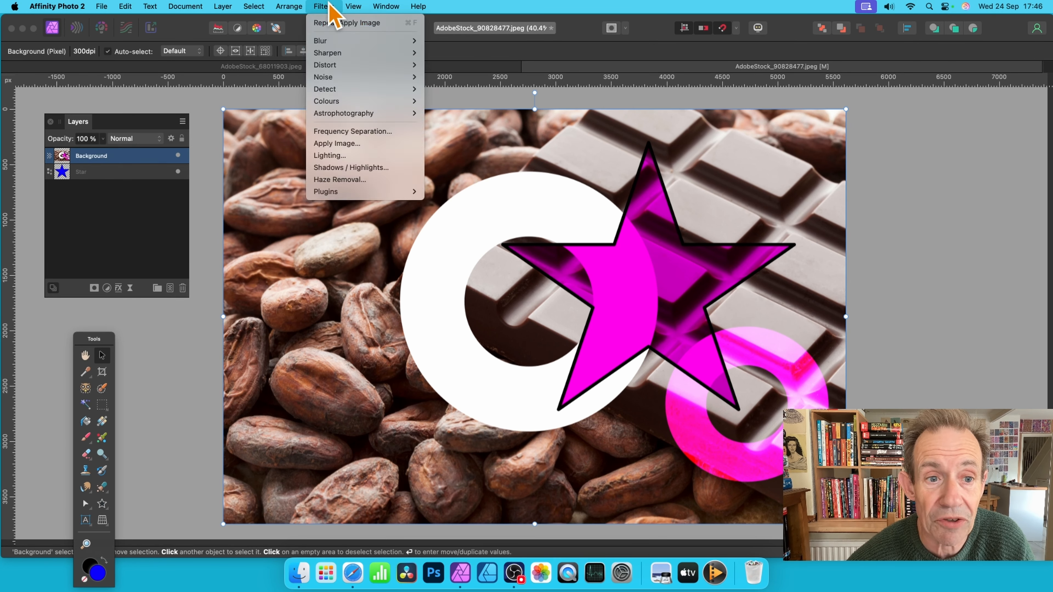
pyautogui.click(336, 143)
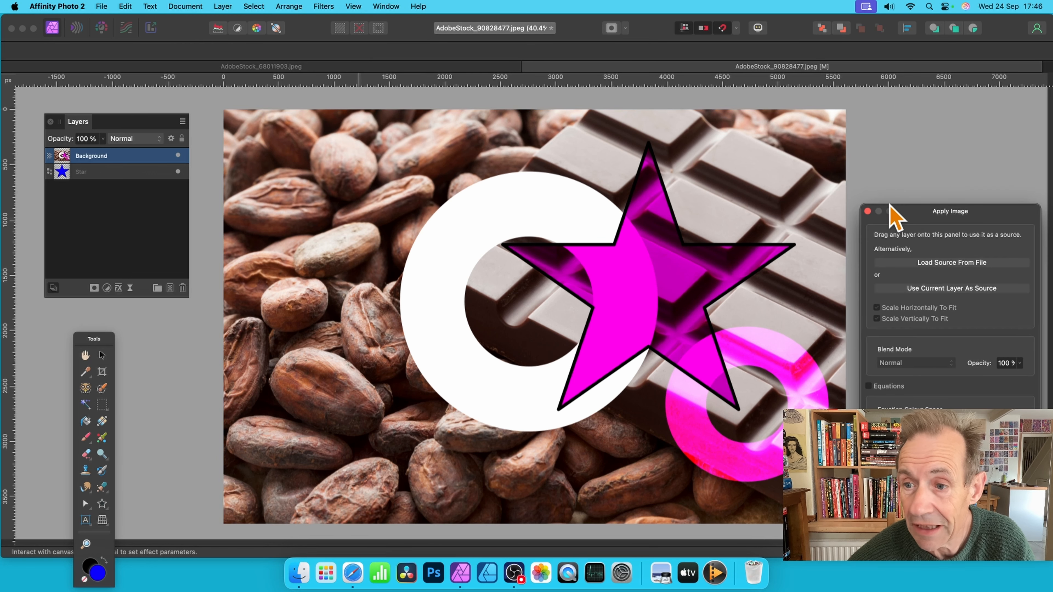
pyautogui.moveTo(889, 205); pyautogui.dragTo(351, 122)
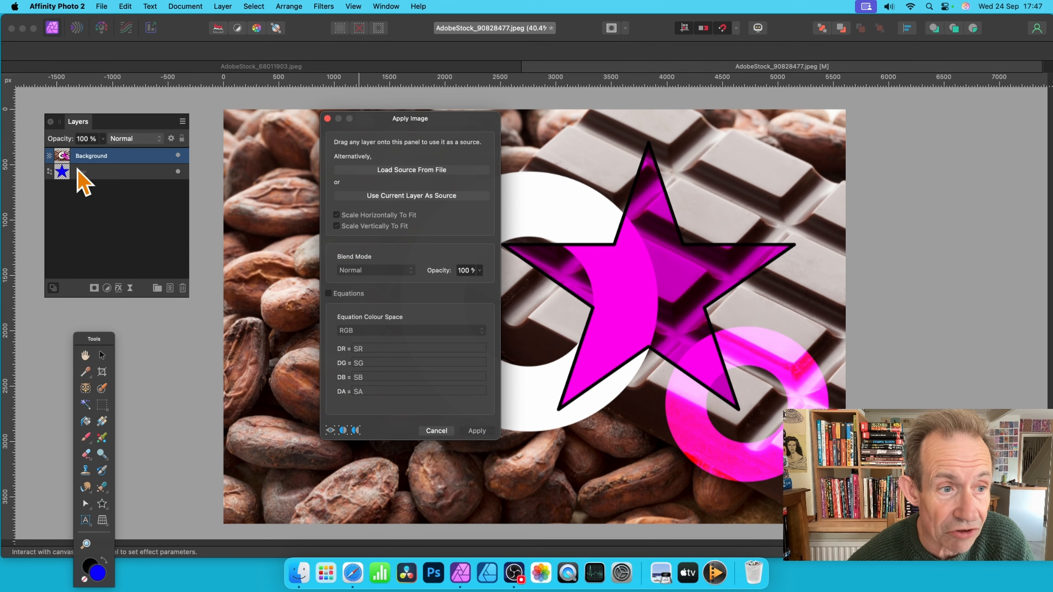
pyautogui.moveTo(83, 182); pyautogui.dragTo(397, 197)
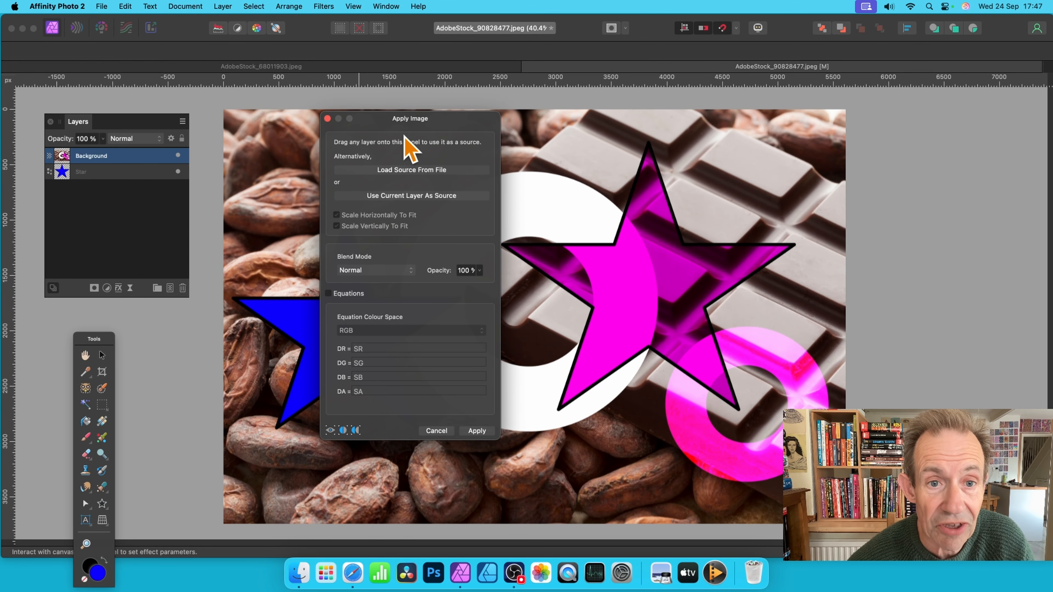
pyautogui.moveTo(406, 122); pyautogui.dragTo(592, 120)
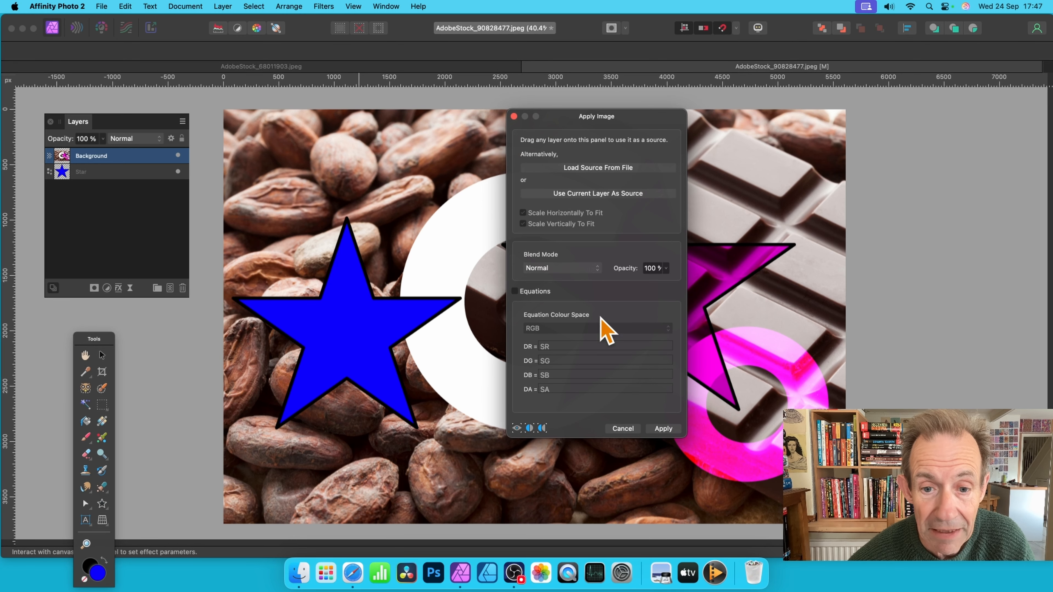
# Set the blend mode to Colour Dodge, with Equations off, and apply the blue star to the Background
pyautogui.click(518, 291)
pyautogui.click(518, 291)
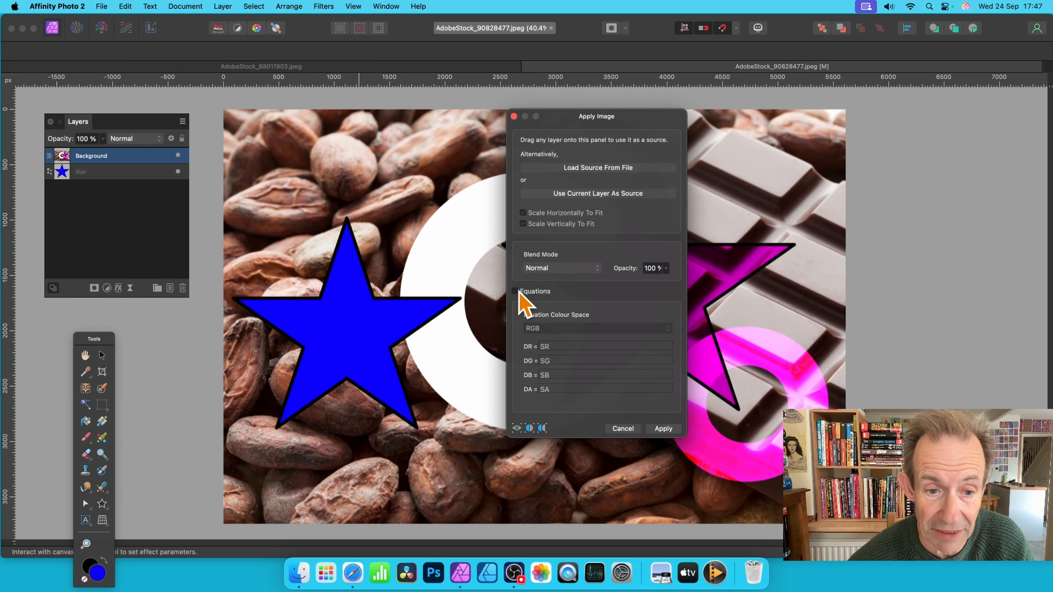
pyautogui.click(563, 269)
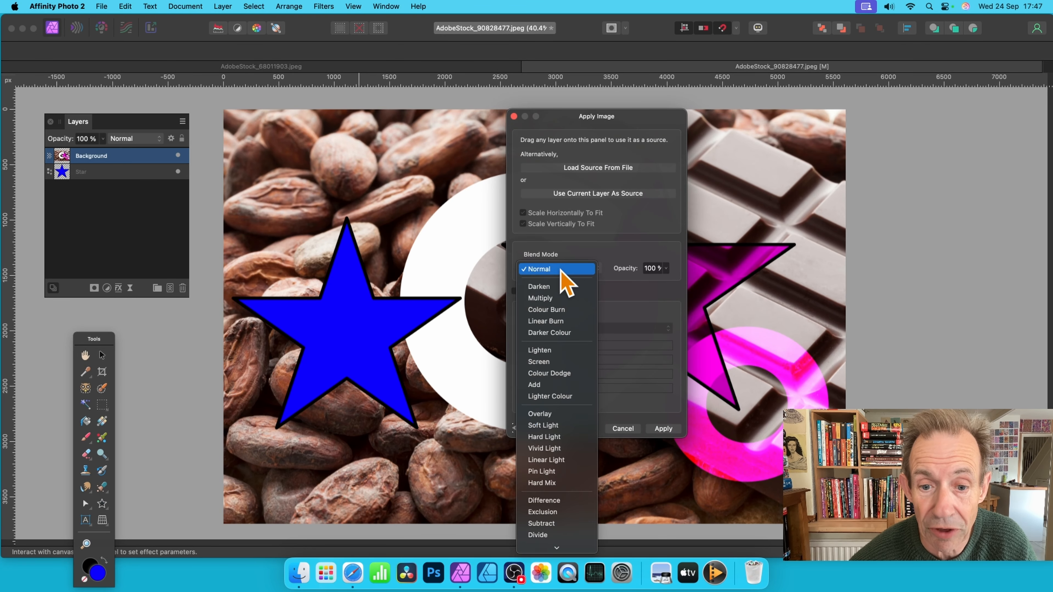
pyautogui.click(549, 374)
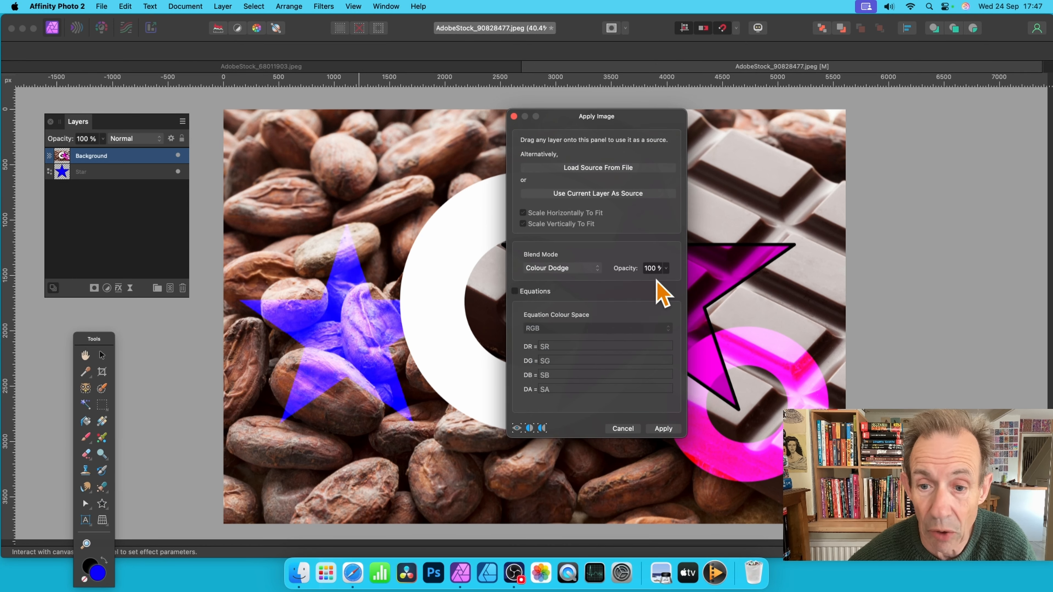
pyautogui.click(663, 429)
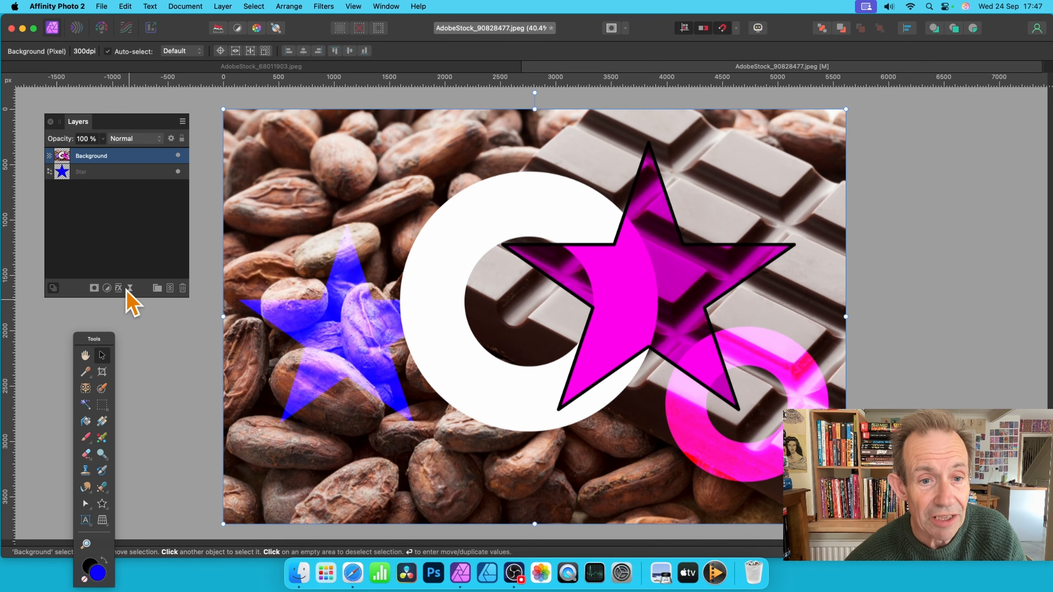
pyautogui.click(324, 6)
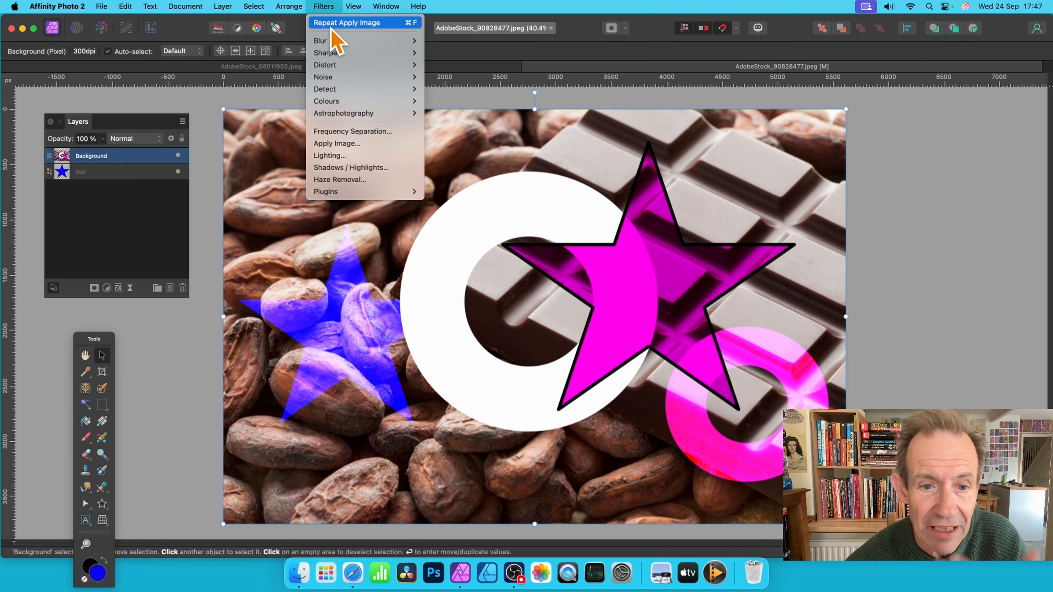
pyautogui.click(654, 240)
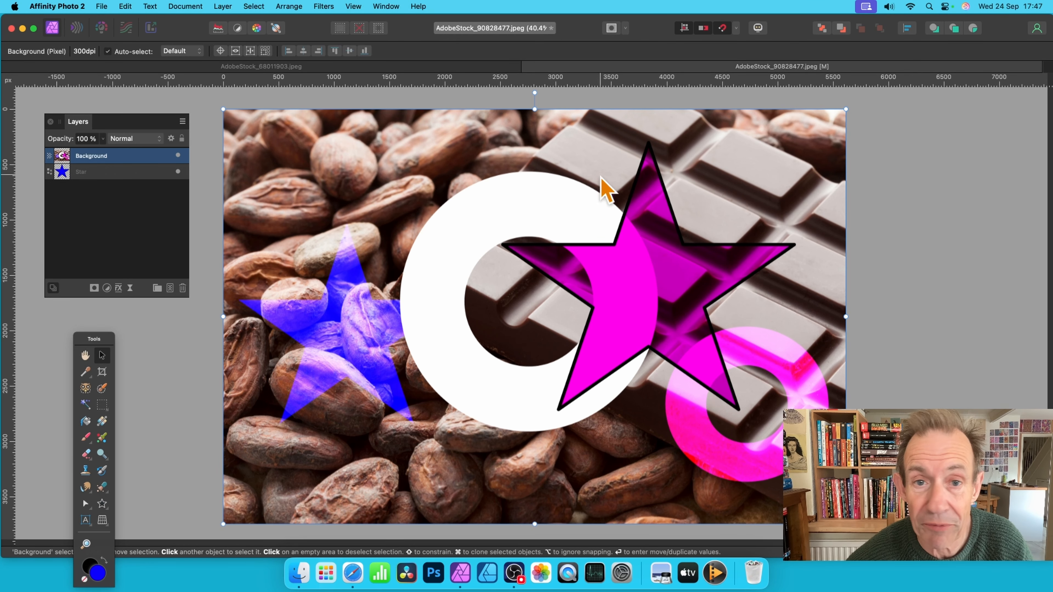